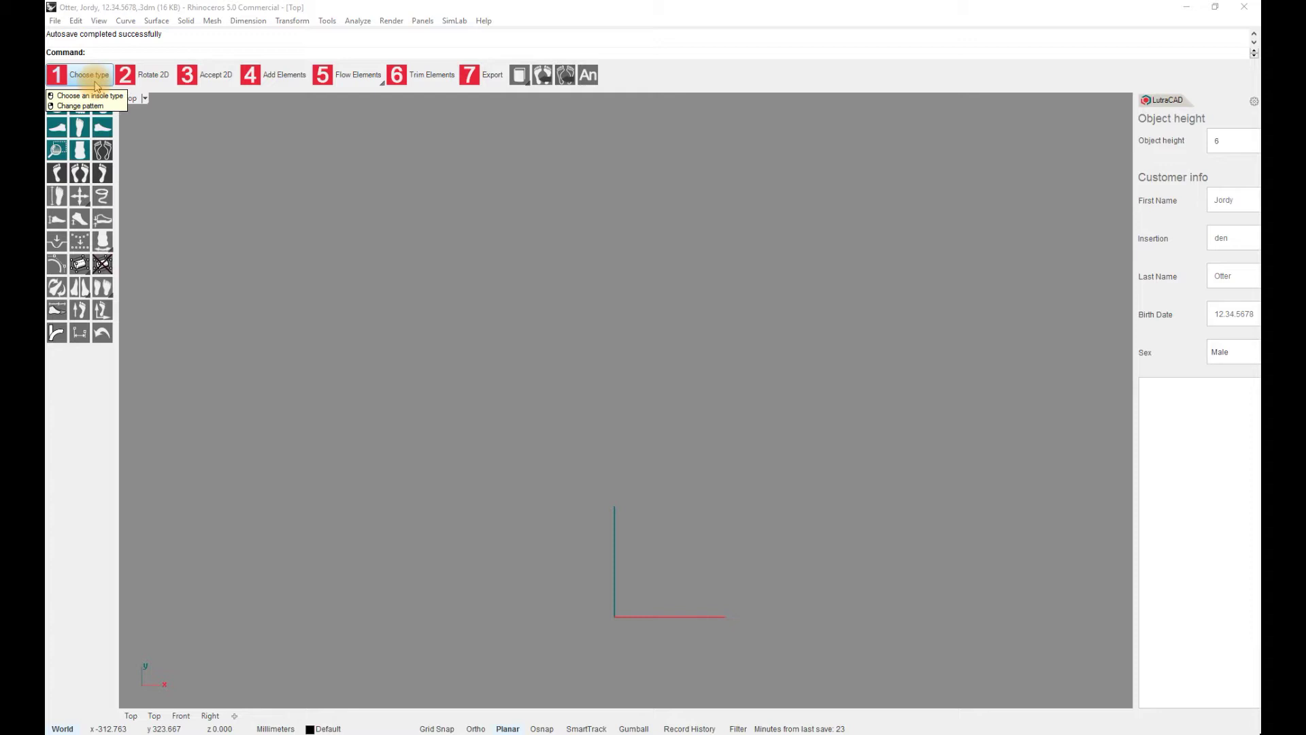
# Choose the Fullcontact-insole type and, after previewing the other patterns, pick FinnComfort
pyautogui.click(93, 75)
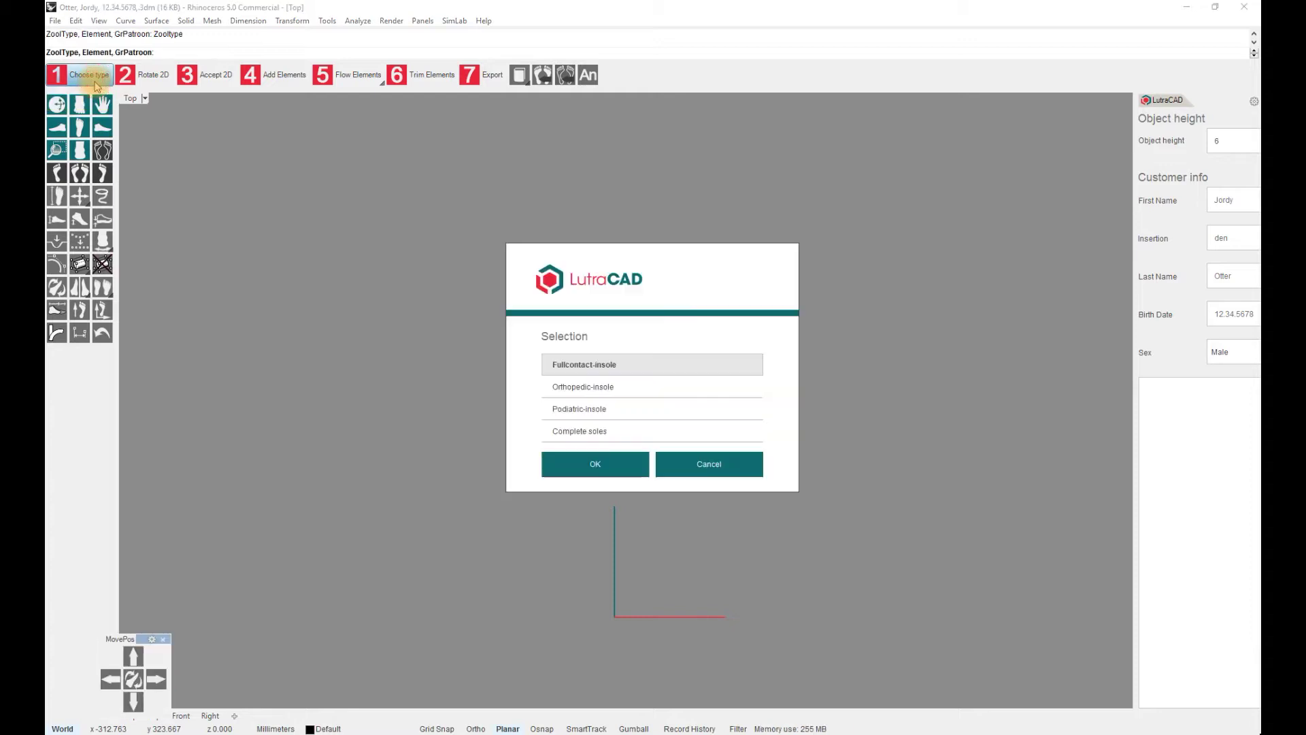
pyautogui.click(591, 463)
pyautogui.click(487, 211)
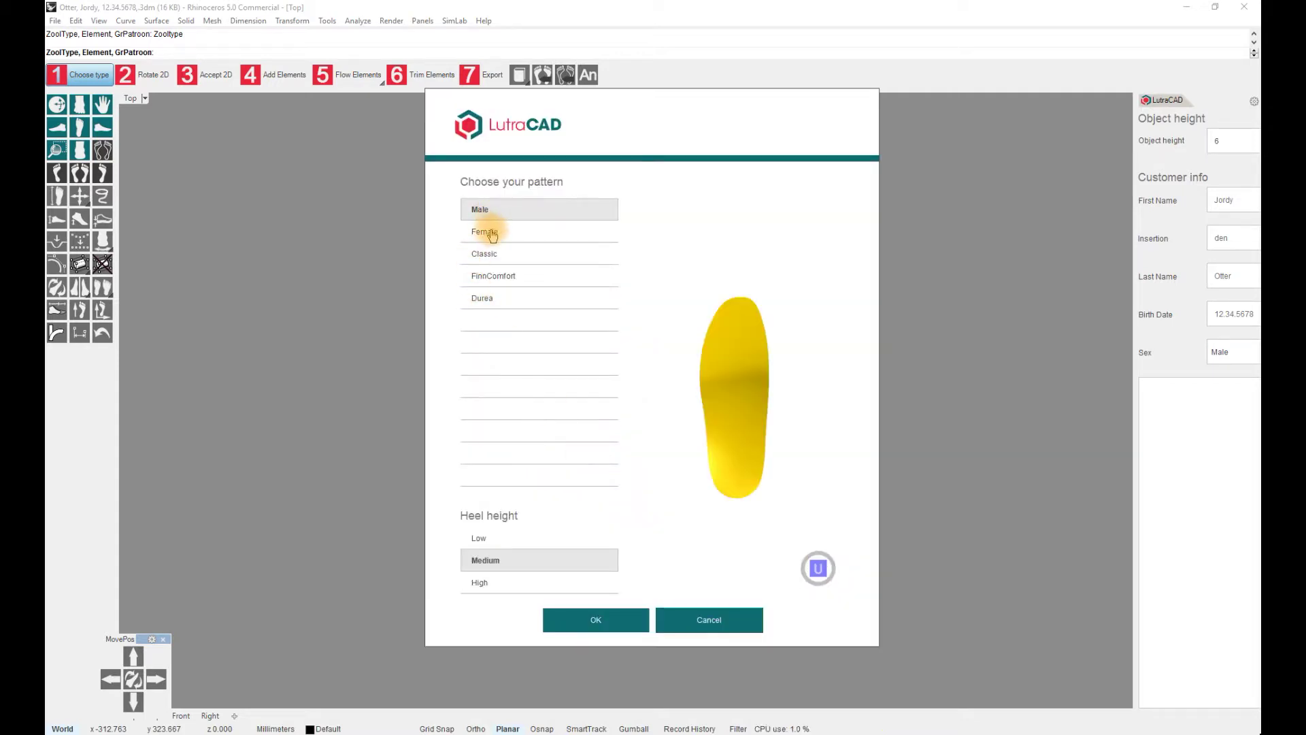
pyautogui.click(488, 232)
pyautogui.click(492, 252)
pyautogui.click(494, 276)
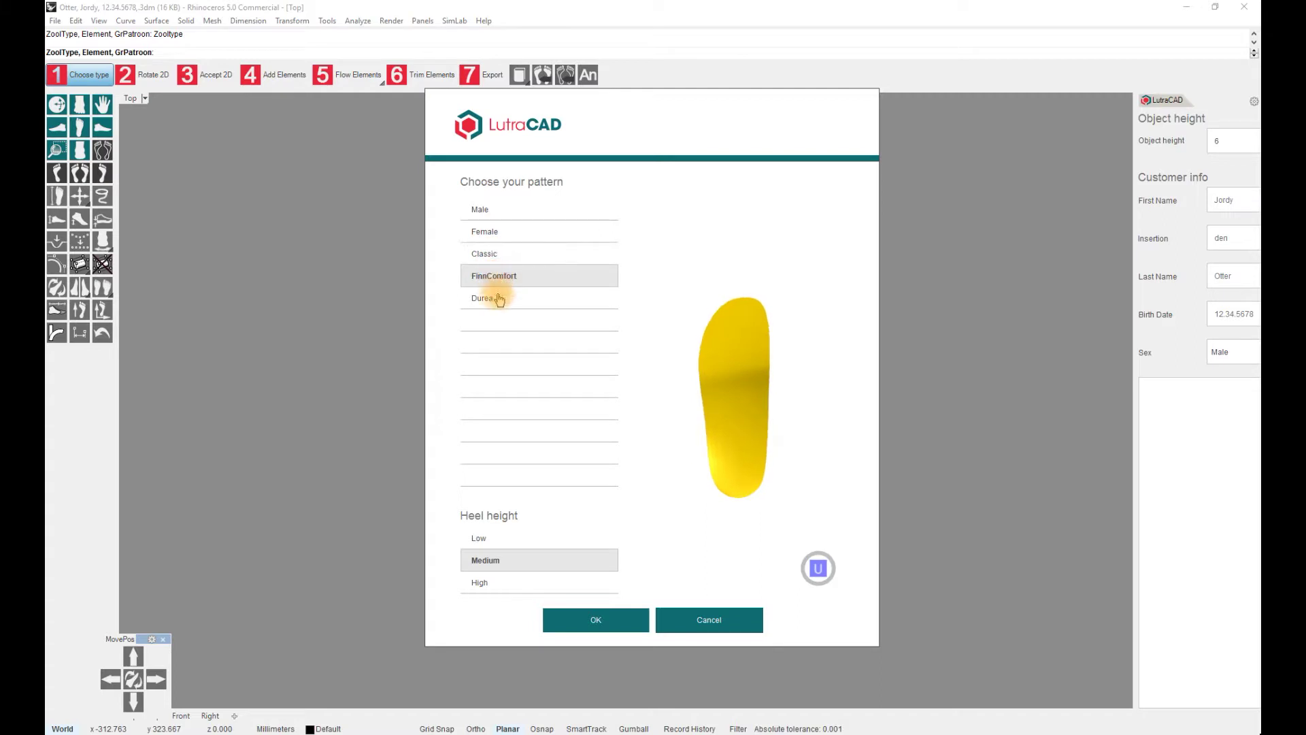
# Compare Low and High heel heights in a side preview, settling on Medium
pyautogui.moveTo(760, 490); pyautogui.dragTo(644, 386)
pyautogui.click(504, 537)
pyautogui.click(490, 559)
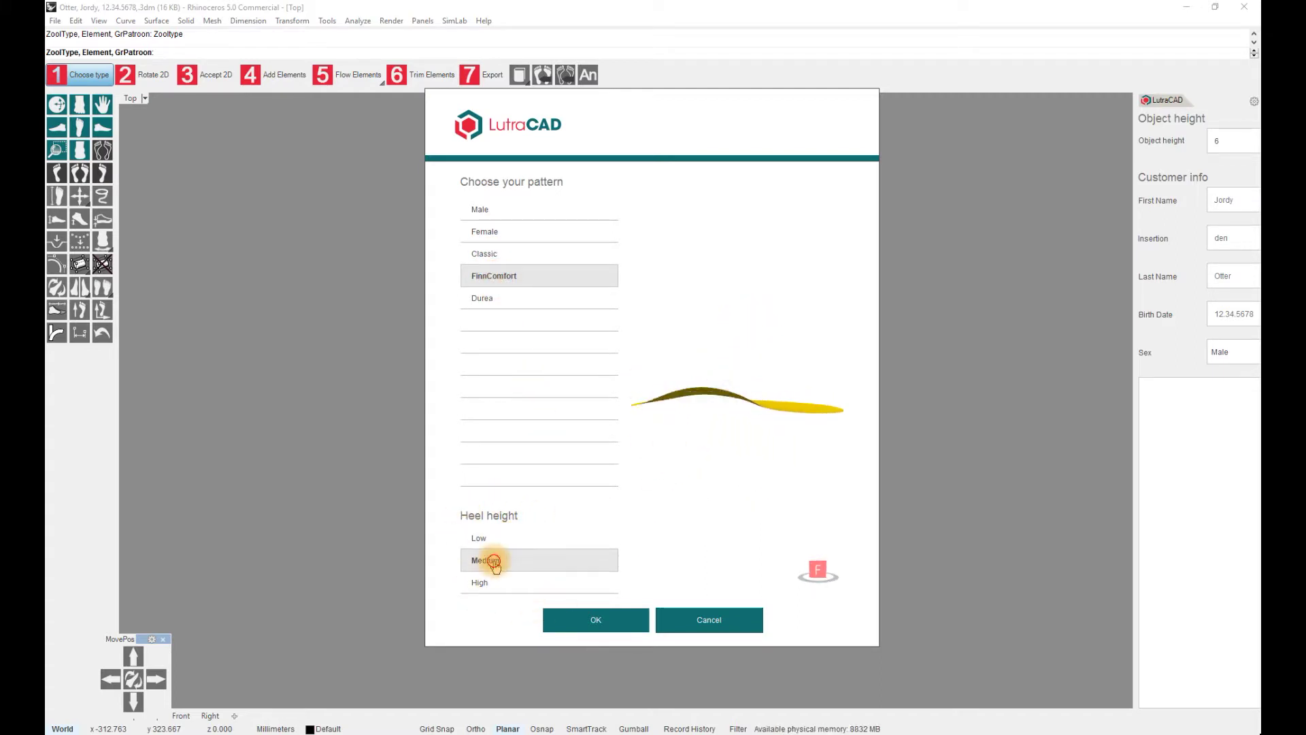
pyautogui.click(487, 584)
pyautogui.click(484, 561)
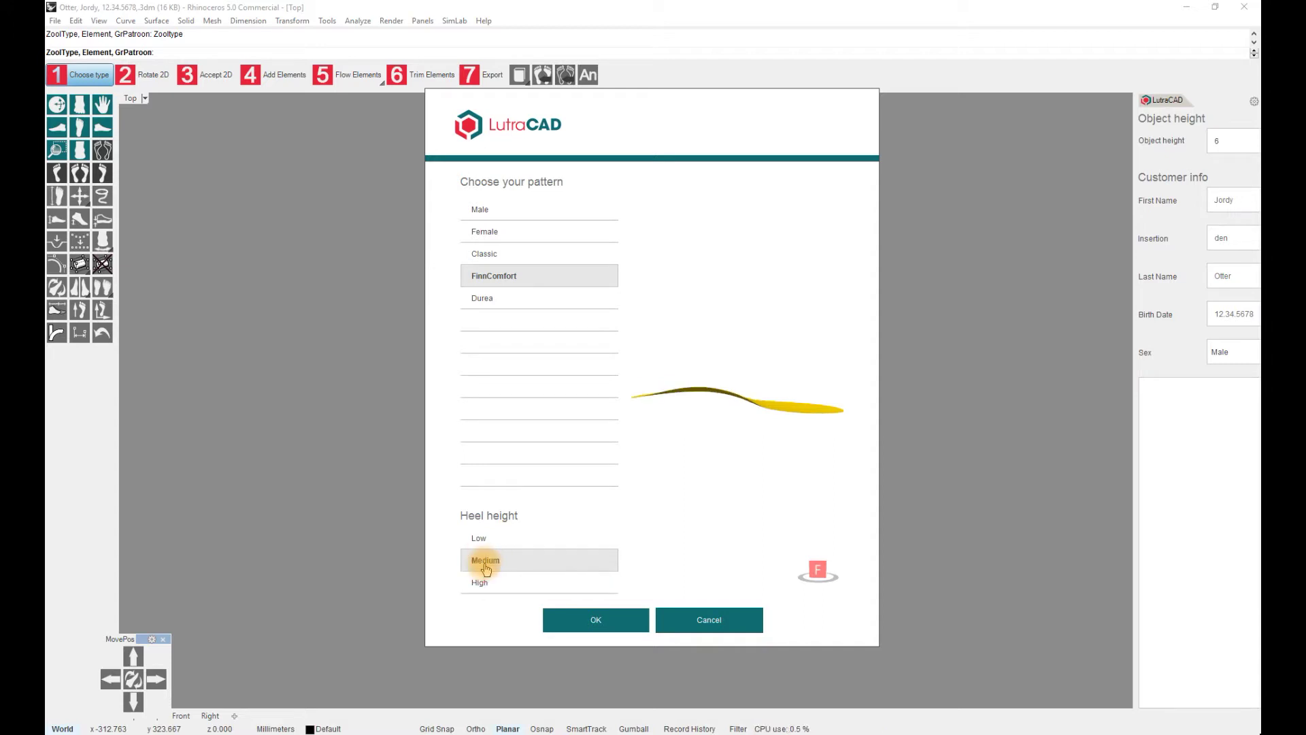
# Confirm the pattern, then mark MTP1, MTP5 and the heel on the first foot scan
pyautogui.click(589, 620)
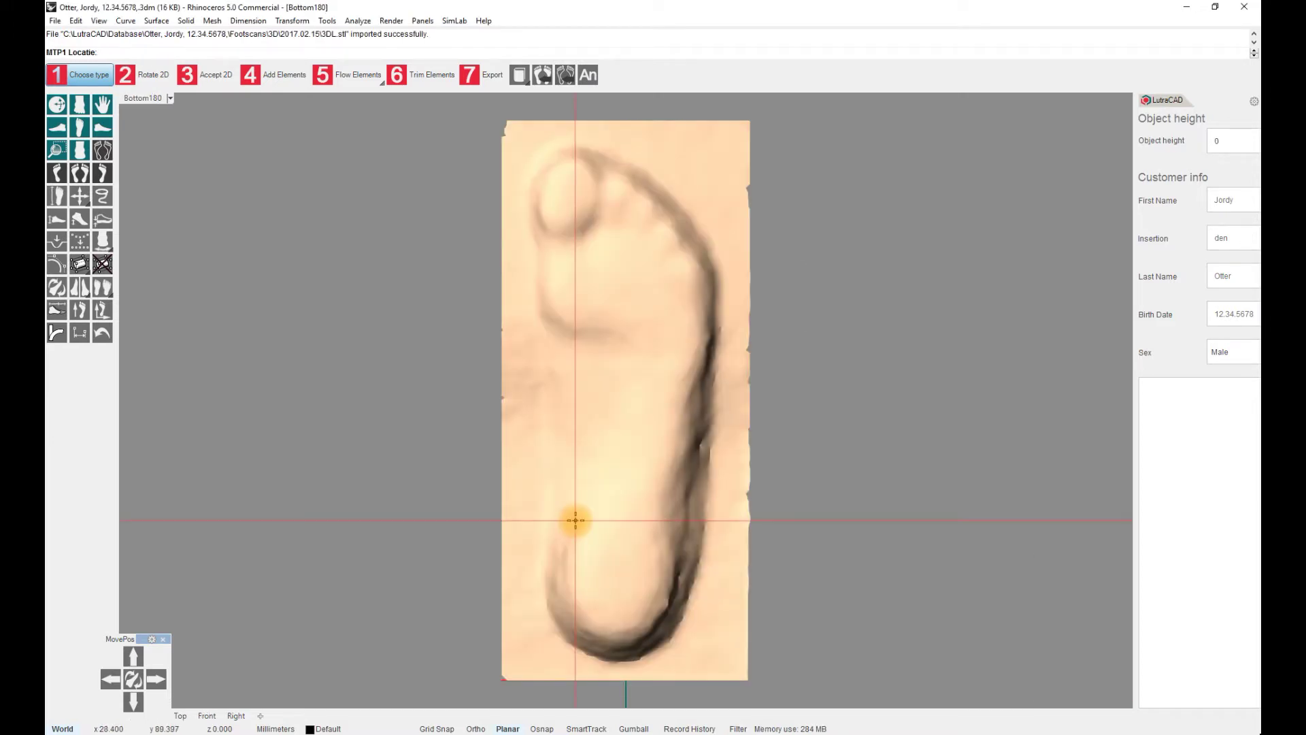
pyautogui.click(580, 289)
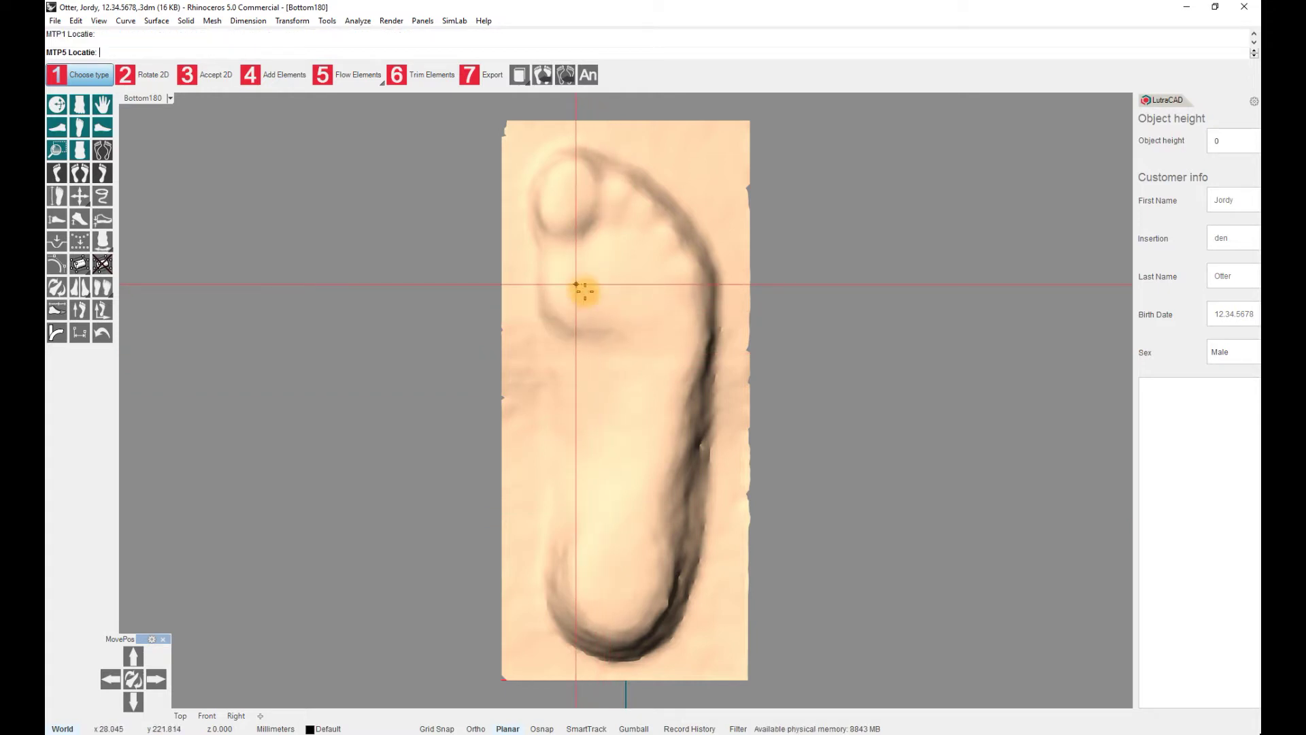
pyautogui.click(672, 330)
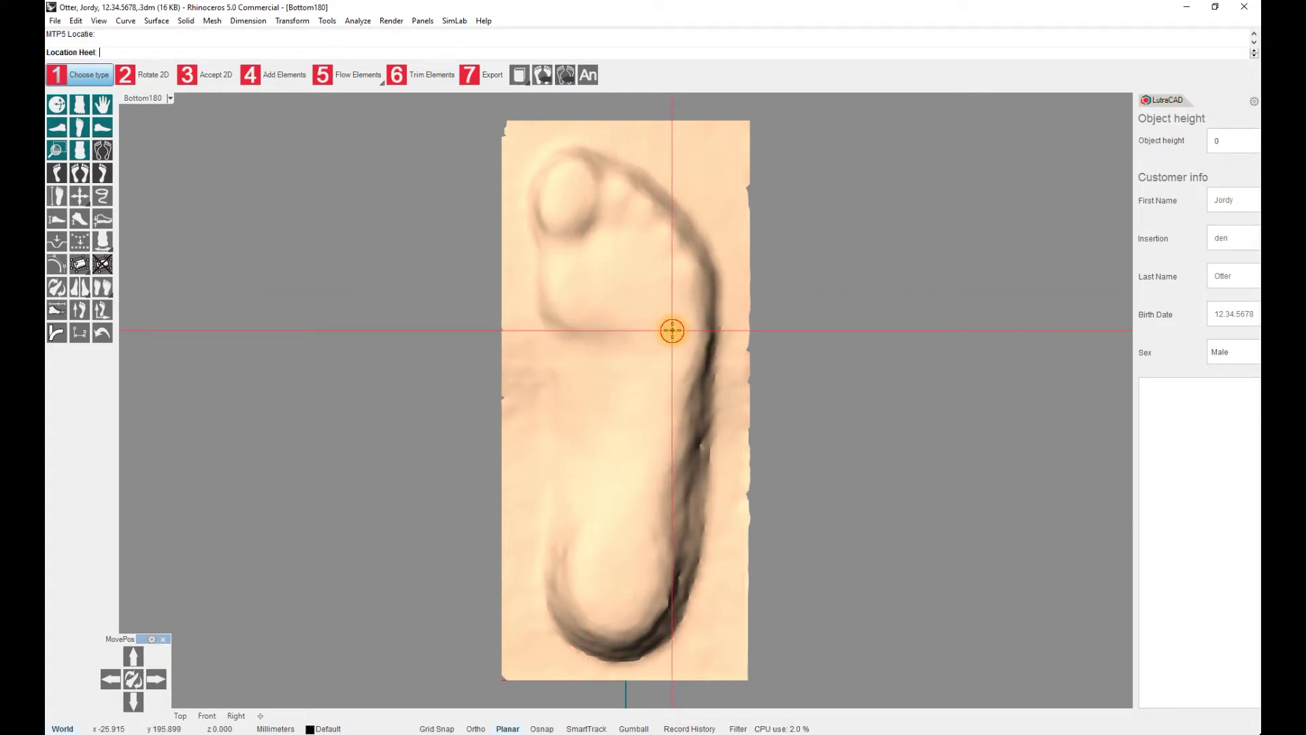
pyautogui.click(616, 580)
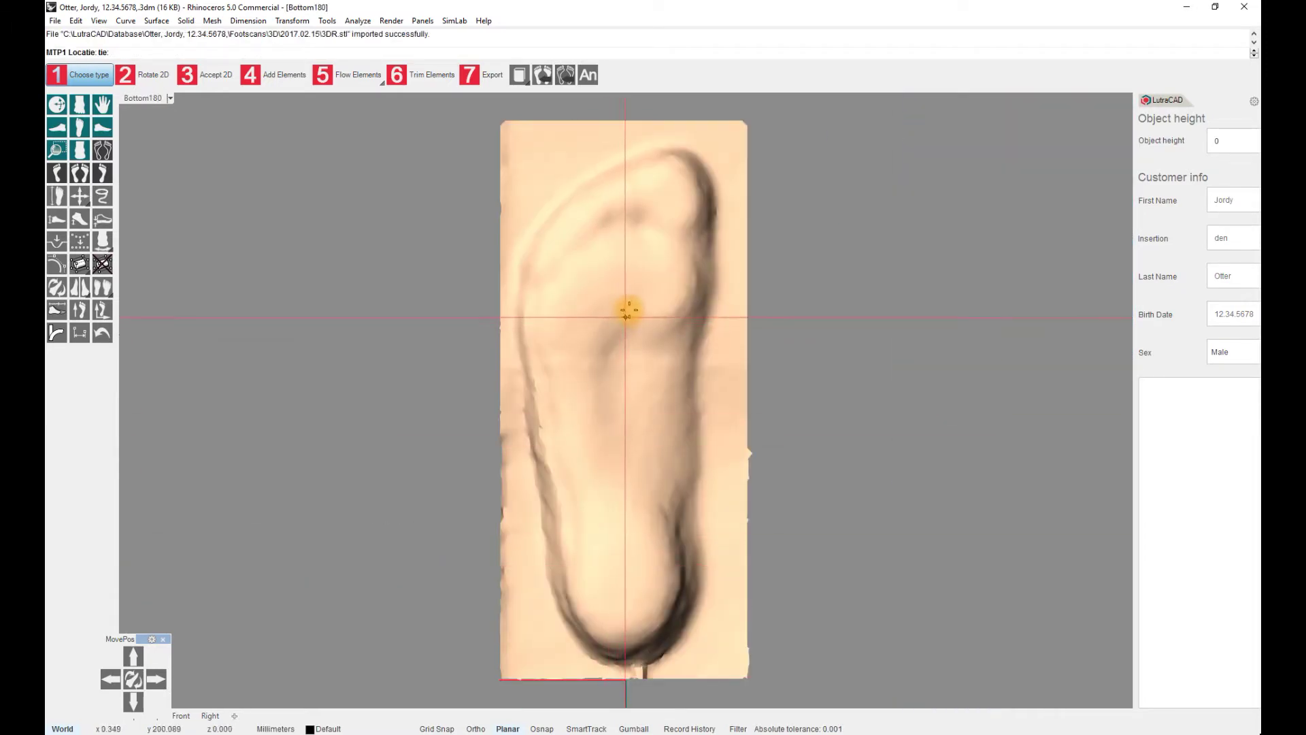
# Mark MTP1, MTP5 and the heel on the second foot scan
pyautogui.click(657, 280)
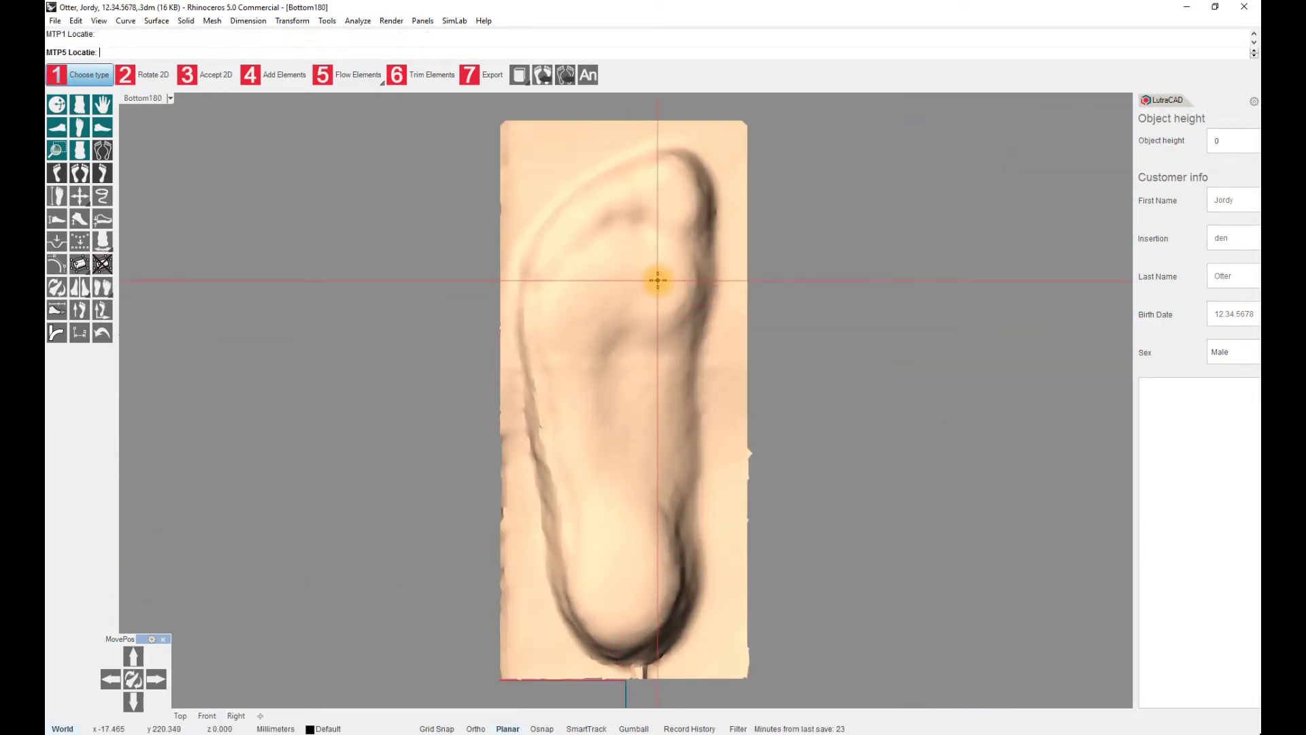
pyautogui.click(555, 332)
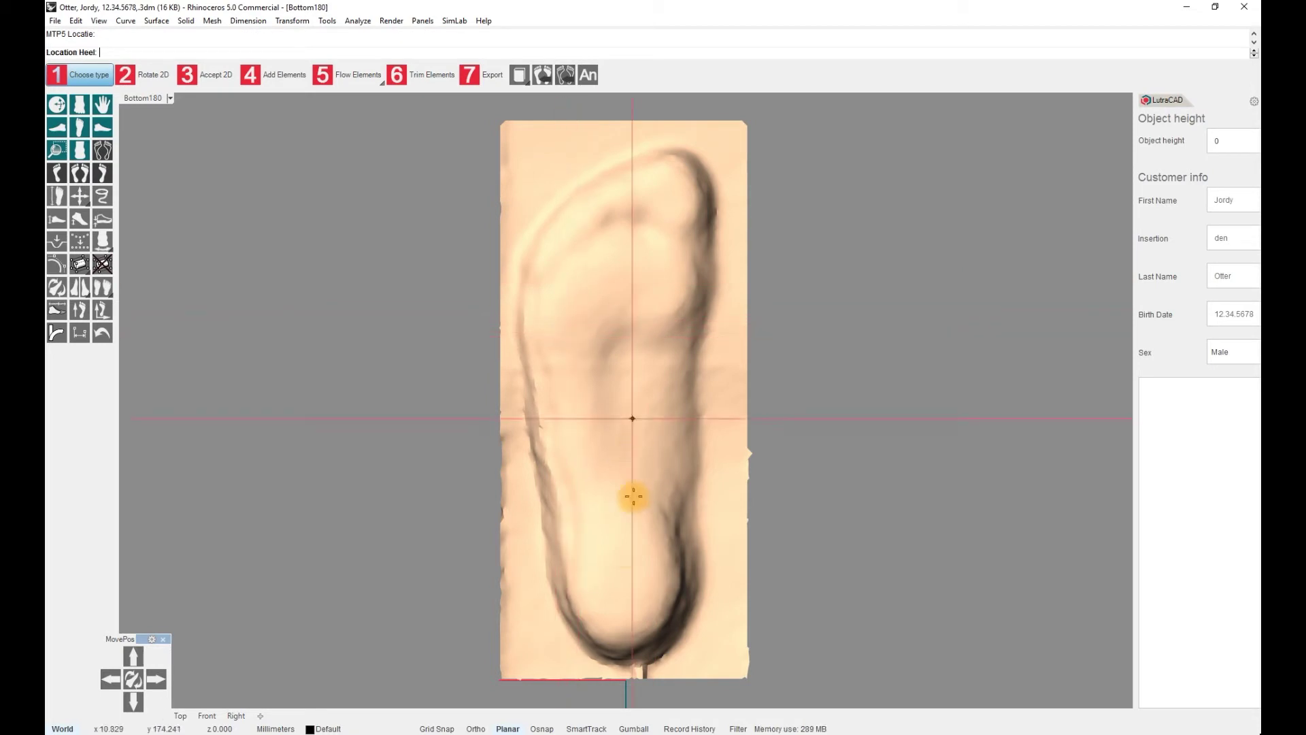
pyautogui.click(620, 583)
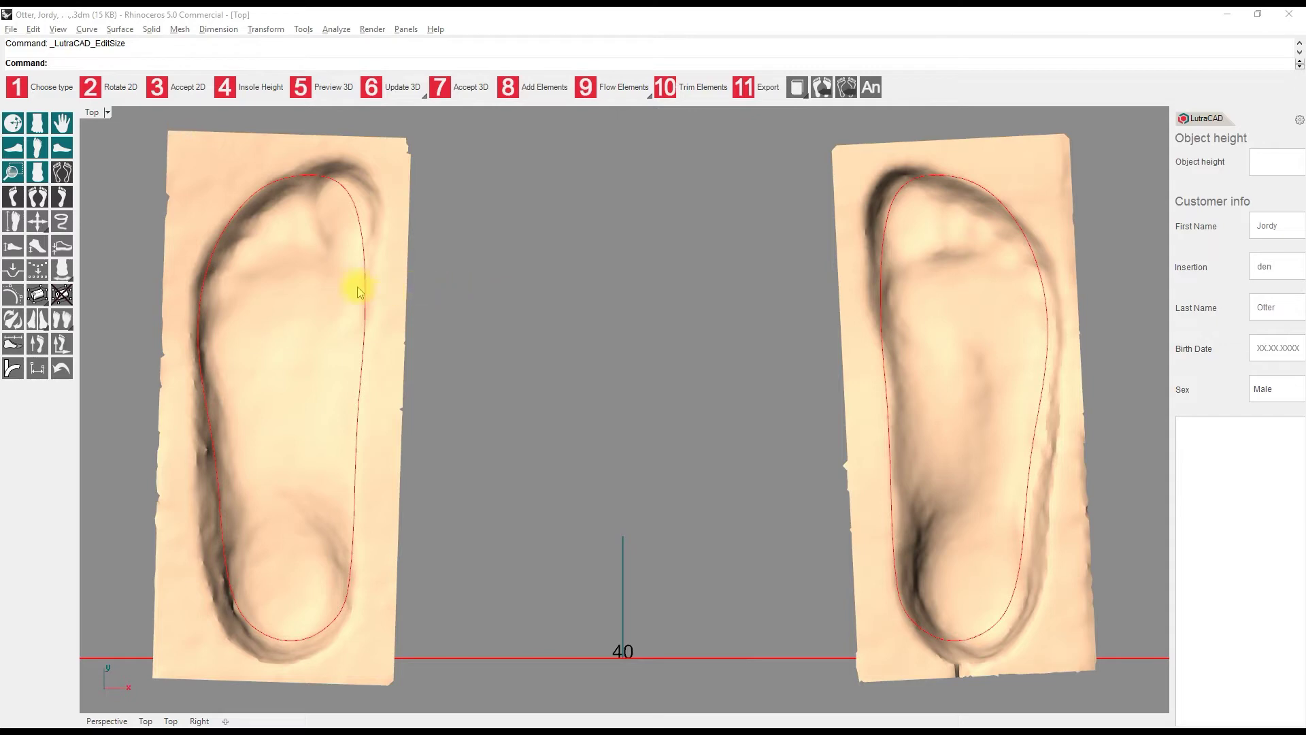
# Drag the left foot scan into its outline, fine-tuning with Alt+Left and the MovePos arrows
pyautogui.click(304, 287)
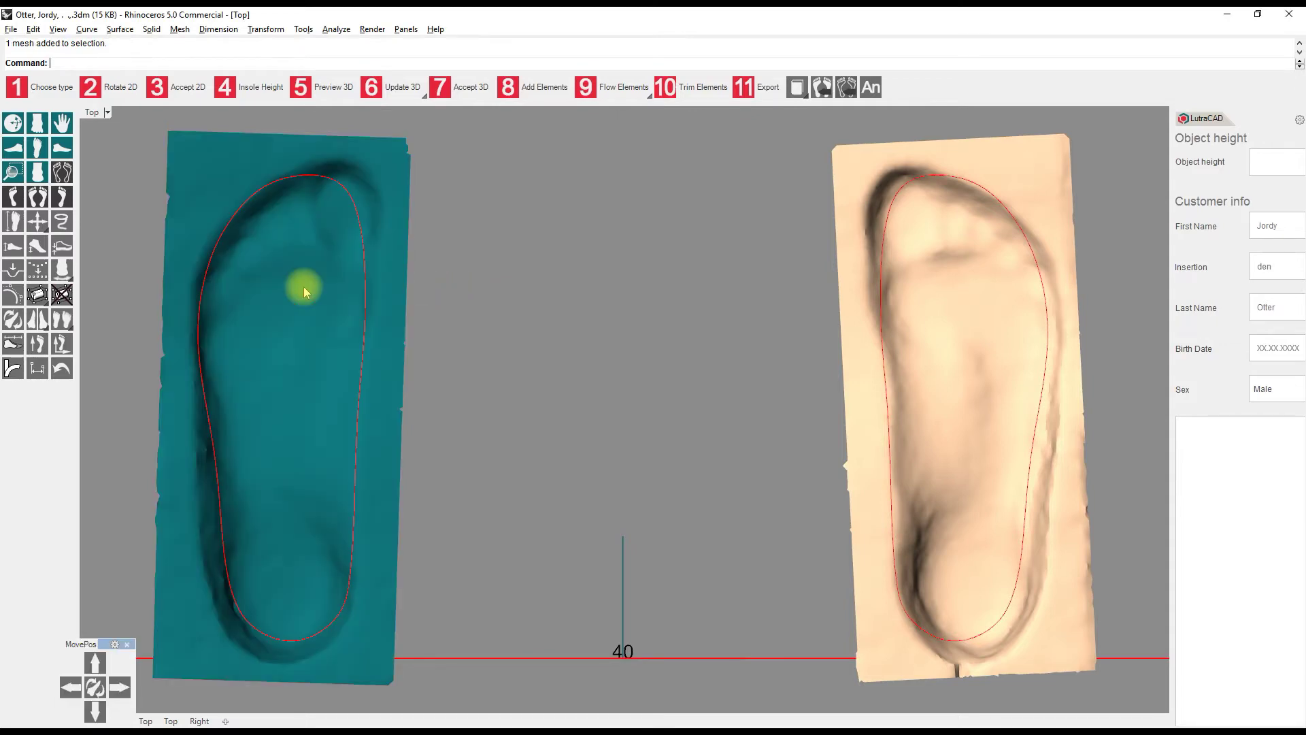
pyautogui.moveTo(293, 345); pyautogui.dragTo(306, 318)
pyautogui.hotkey('alt', 'Left')
pyautogui.hotkey('alt', 'Left')
pyautogui.hotkey('alt', 'Left')
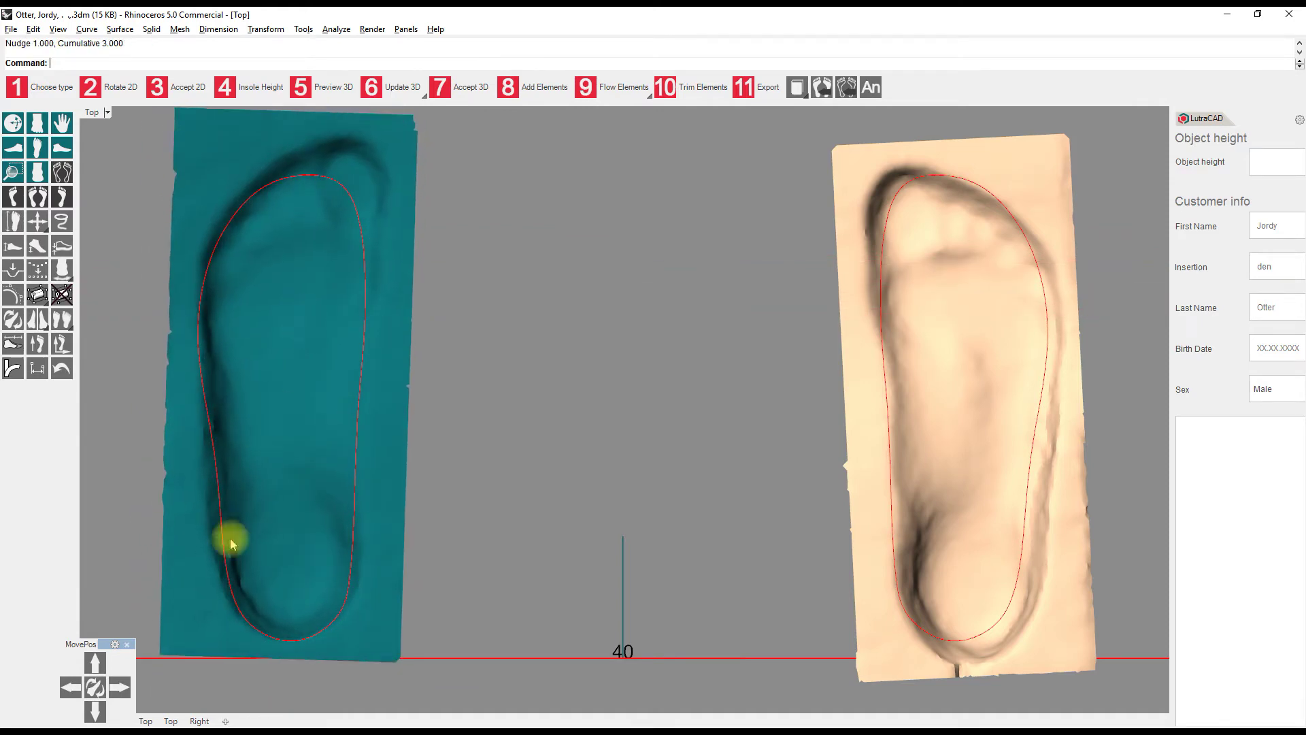
pyautogui.click(68, 689)
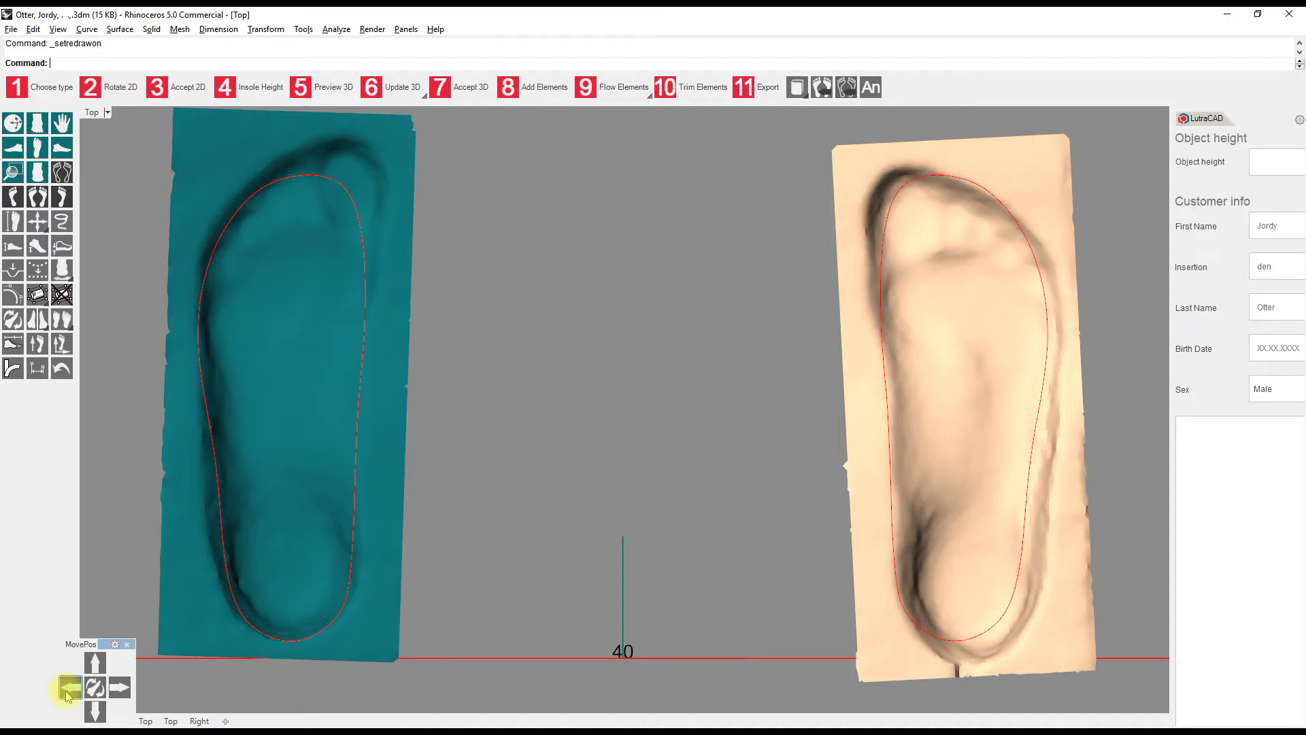
pyautogui.click(120, 688)
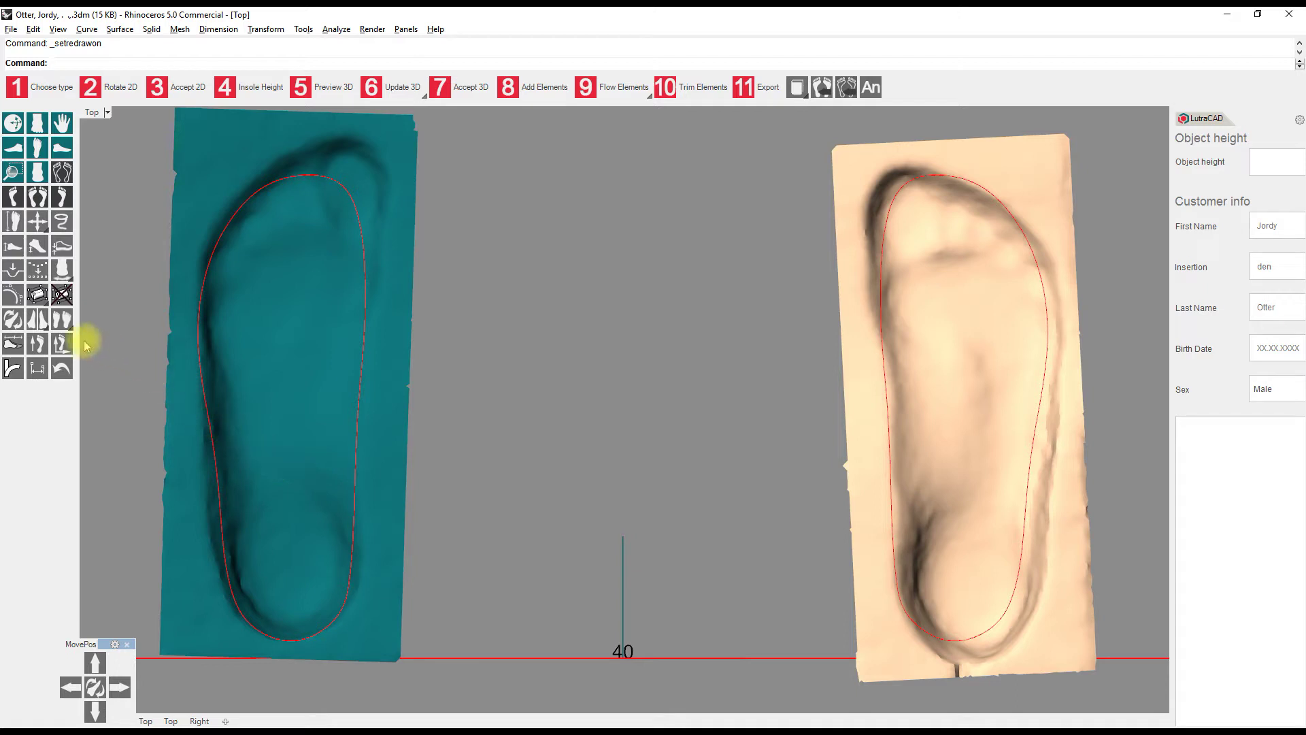
# Rotate the left scan upright about its heel, using the toe as reference
pyautogui.click(13, 320)
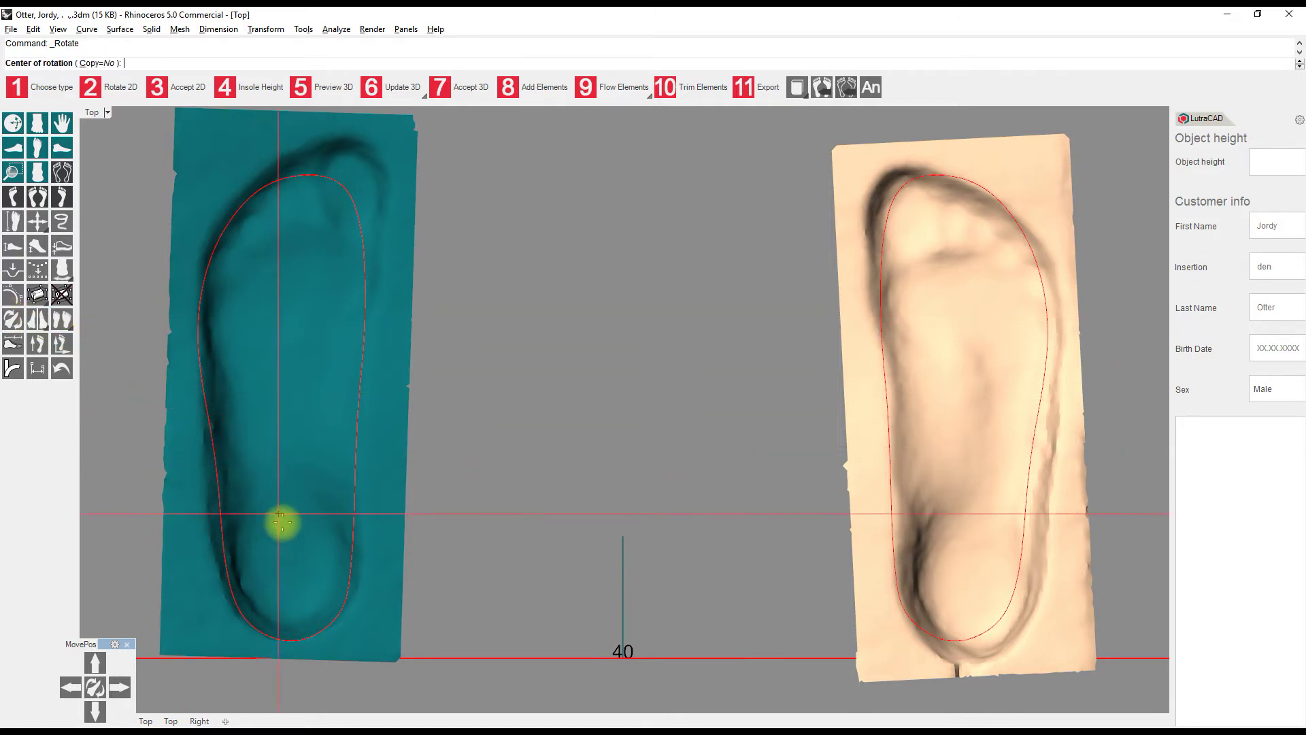
pyautogui.click(289, 590)
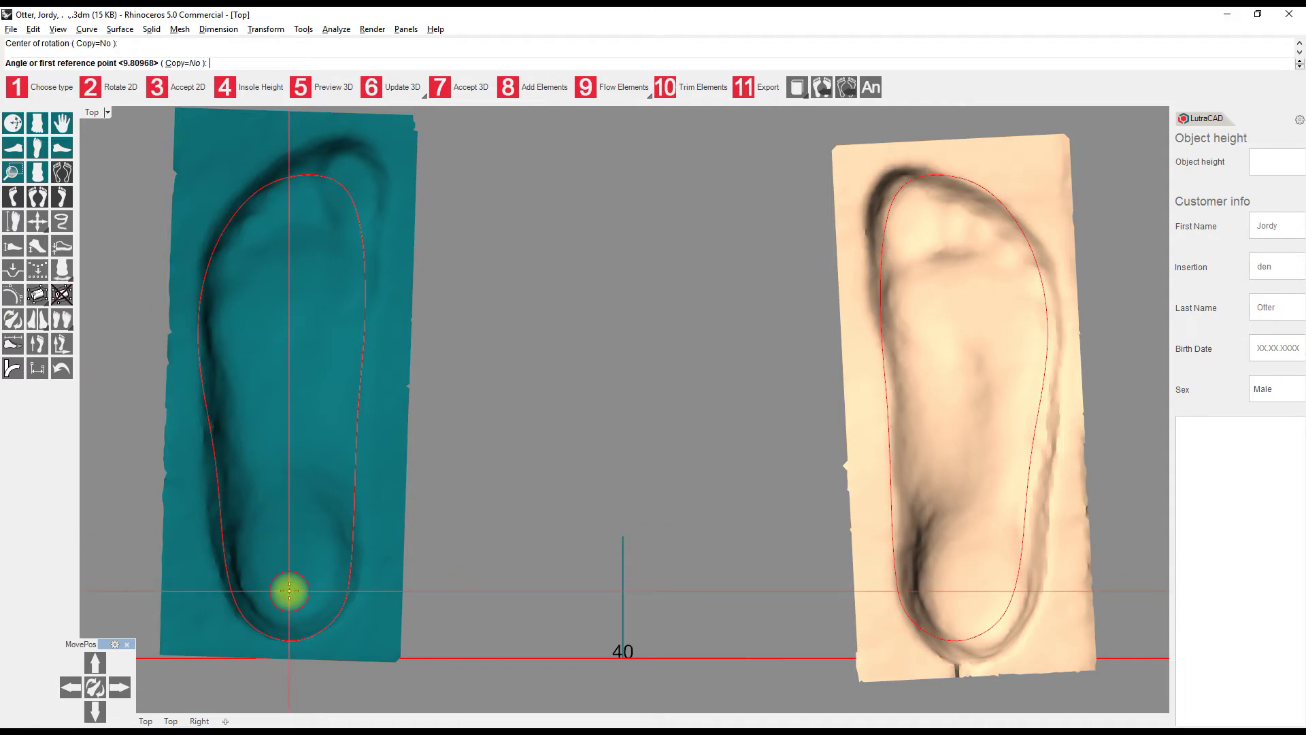
pyautogui.click(319, 158)
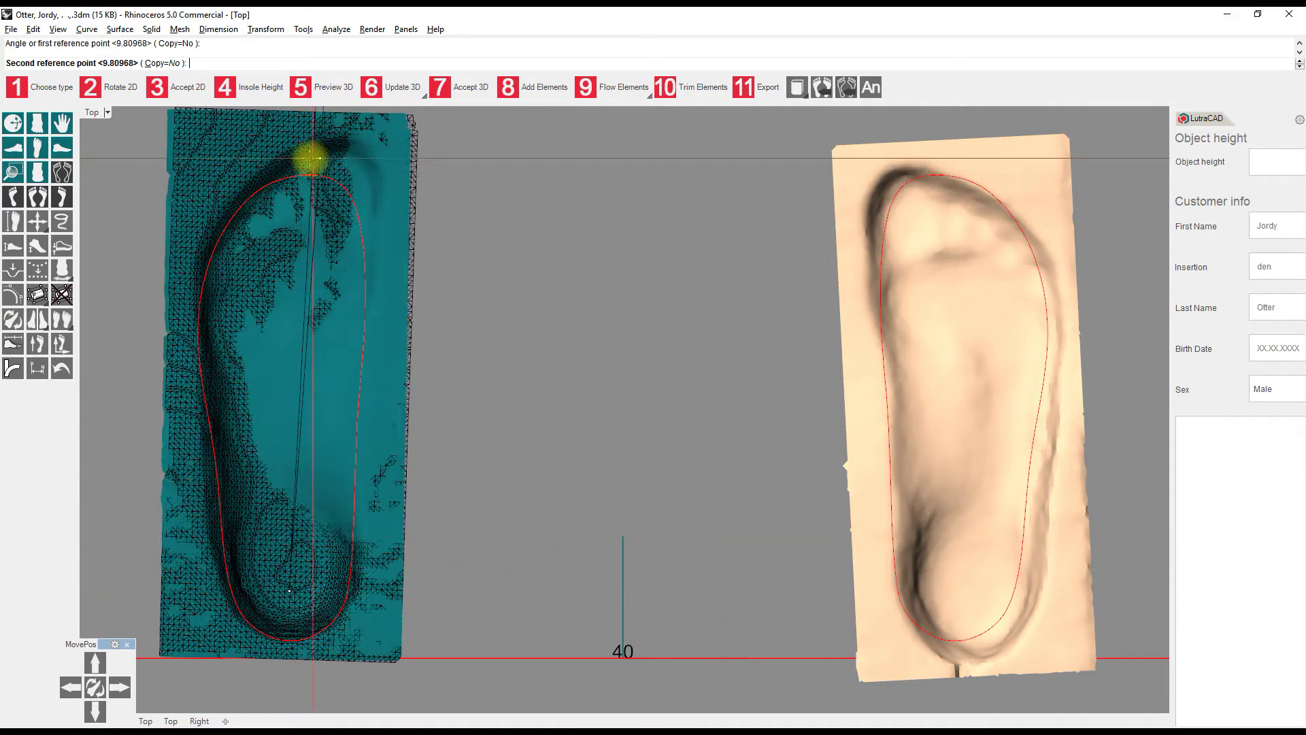
pyautogui.click(307, 197)
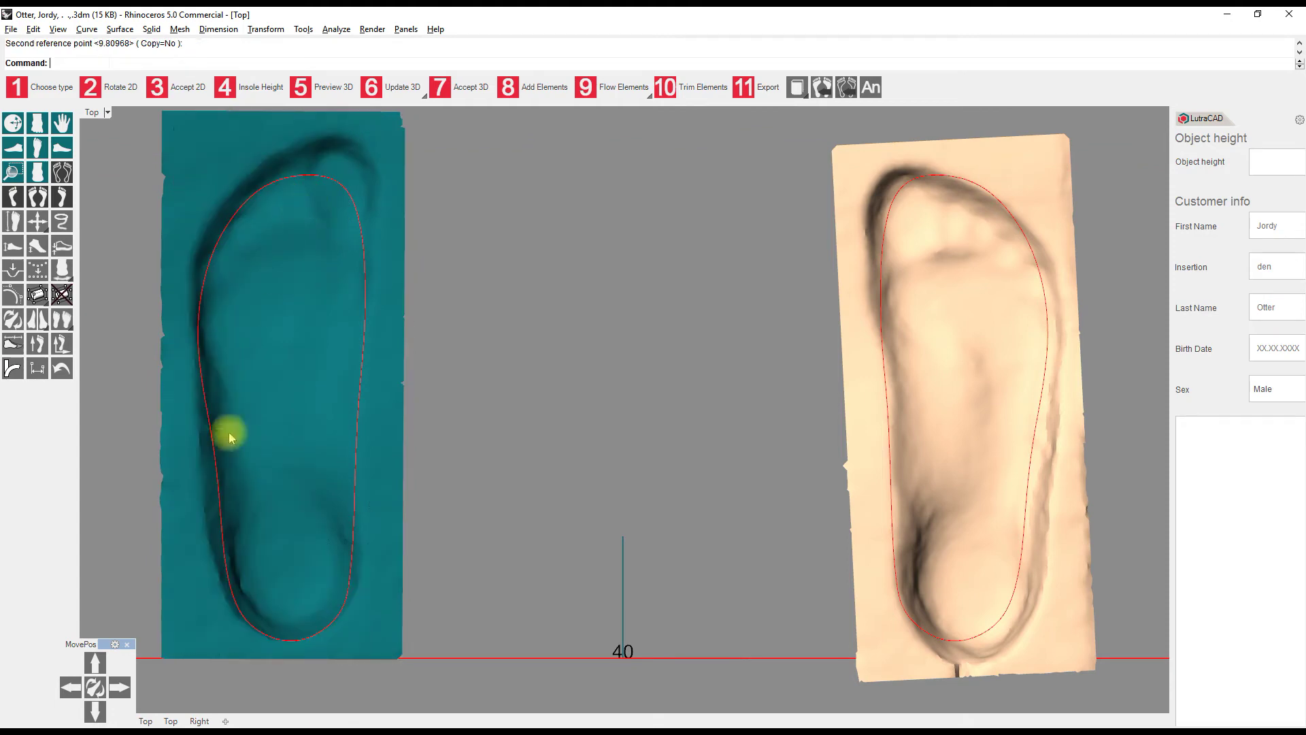
# Try the MovePos rotate button three degrees forward, then three degrees back
pyautogui.click(95, 690)
pyautogui.click(95, 690)
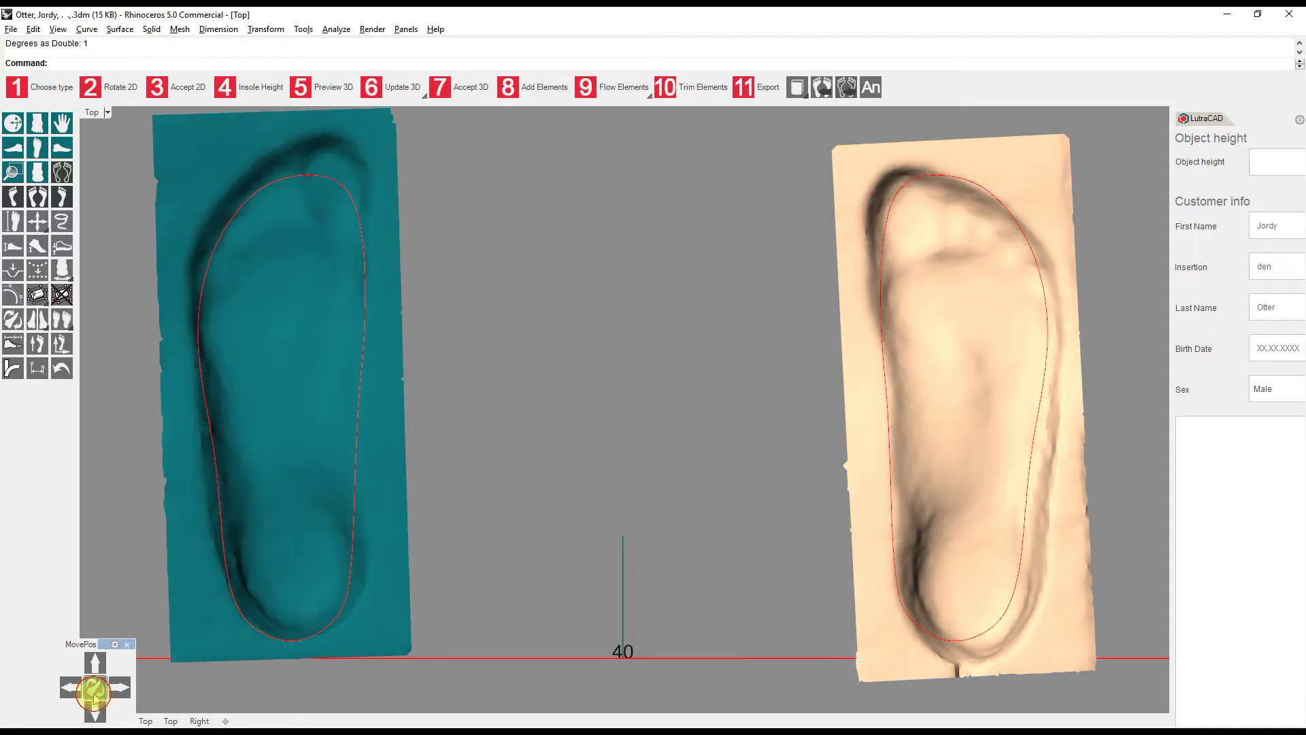
pyautogui.click(94, 690)
pyautogui.rightClick(95, 690)
pyautogui.rightClick(94, 691)
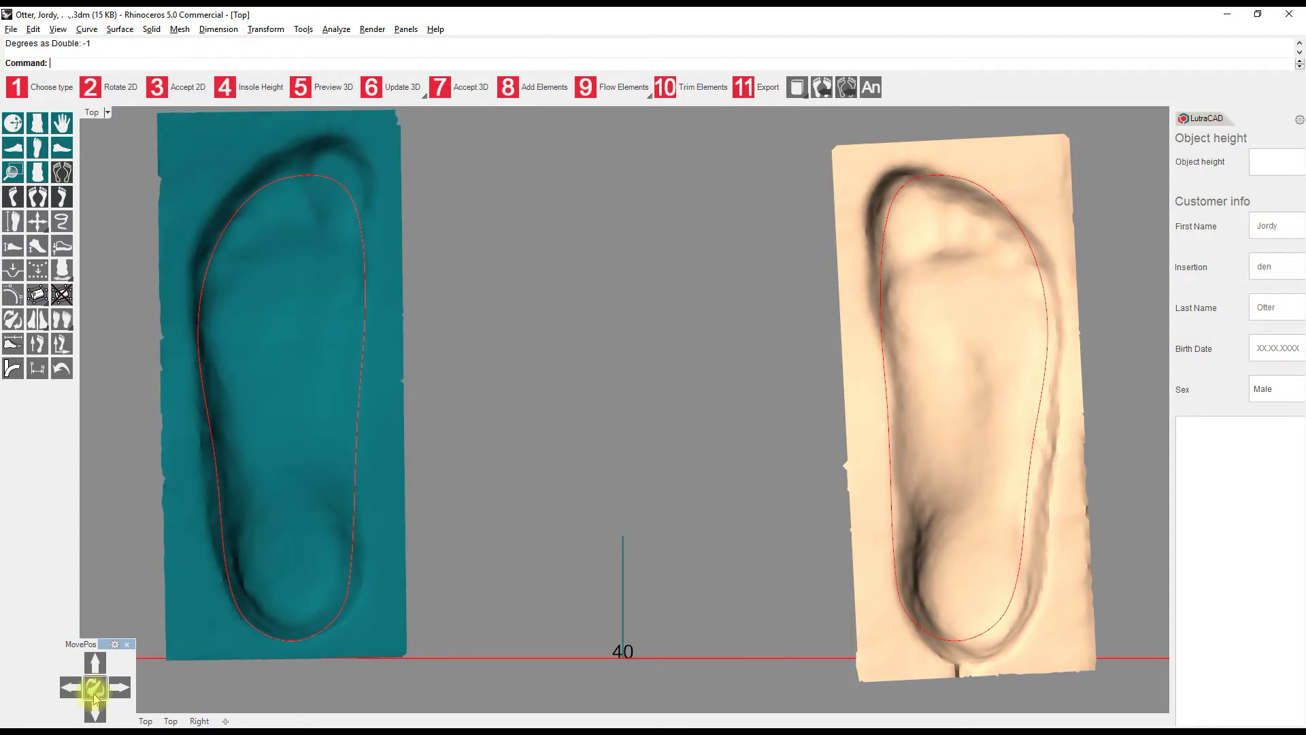
pyautogui.rightClick(94, 691)
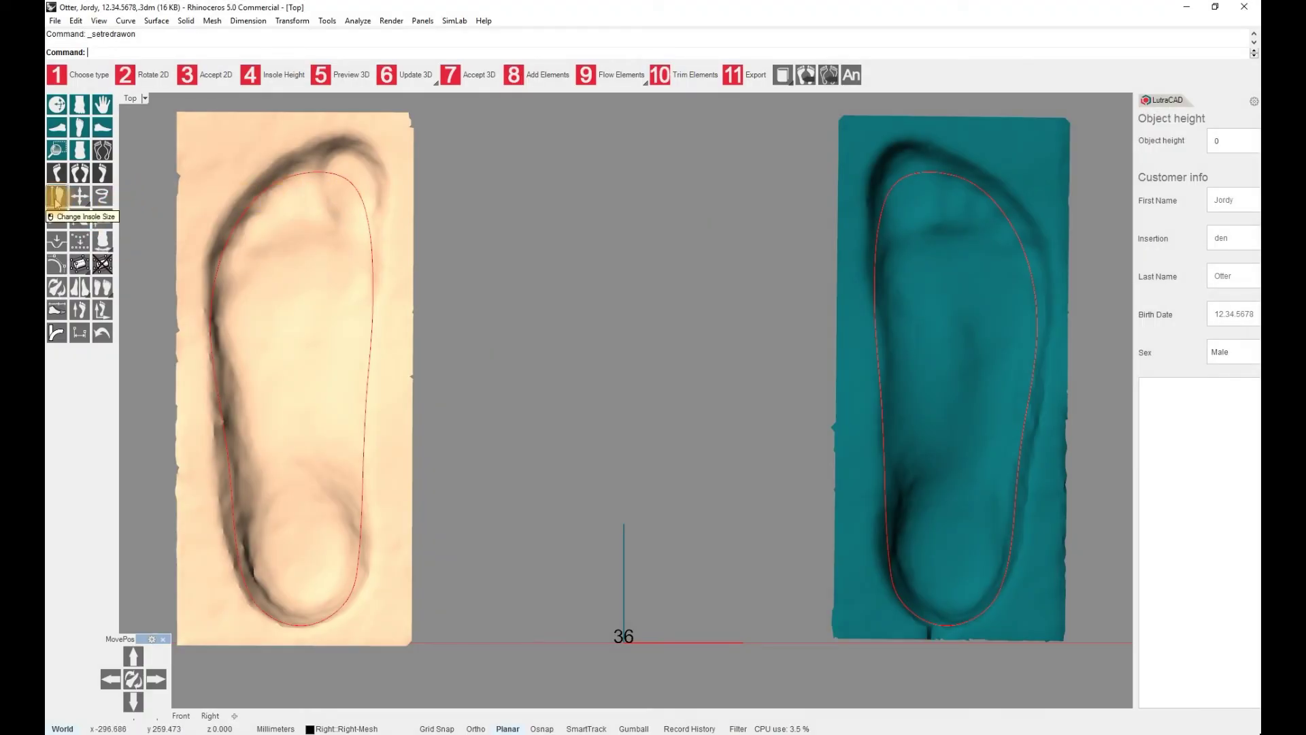
# Enter shoe size 46 in the Change Insole Size dialog for both insoles
pyautogui.click(55, 197)
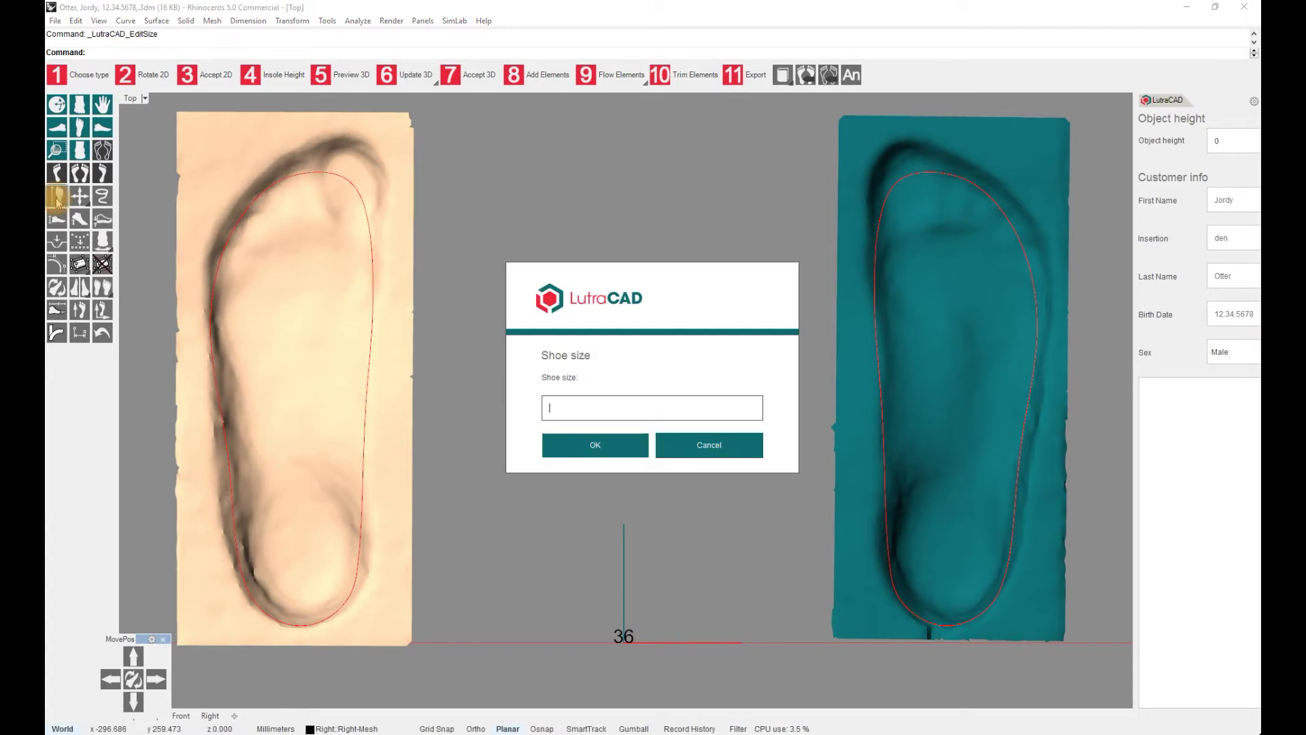
pyautogui.write('46')
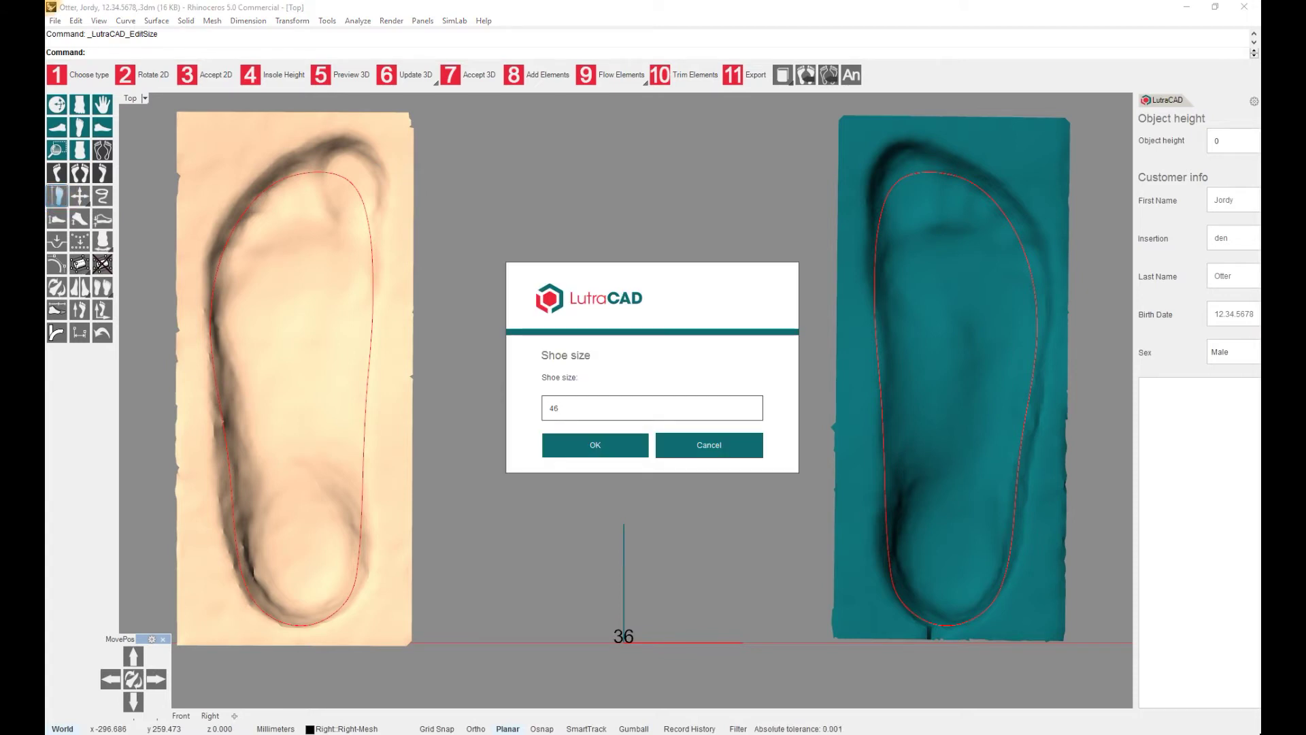
pyautogui.press('Return')
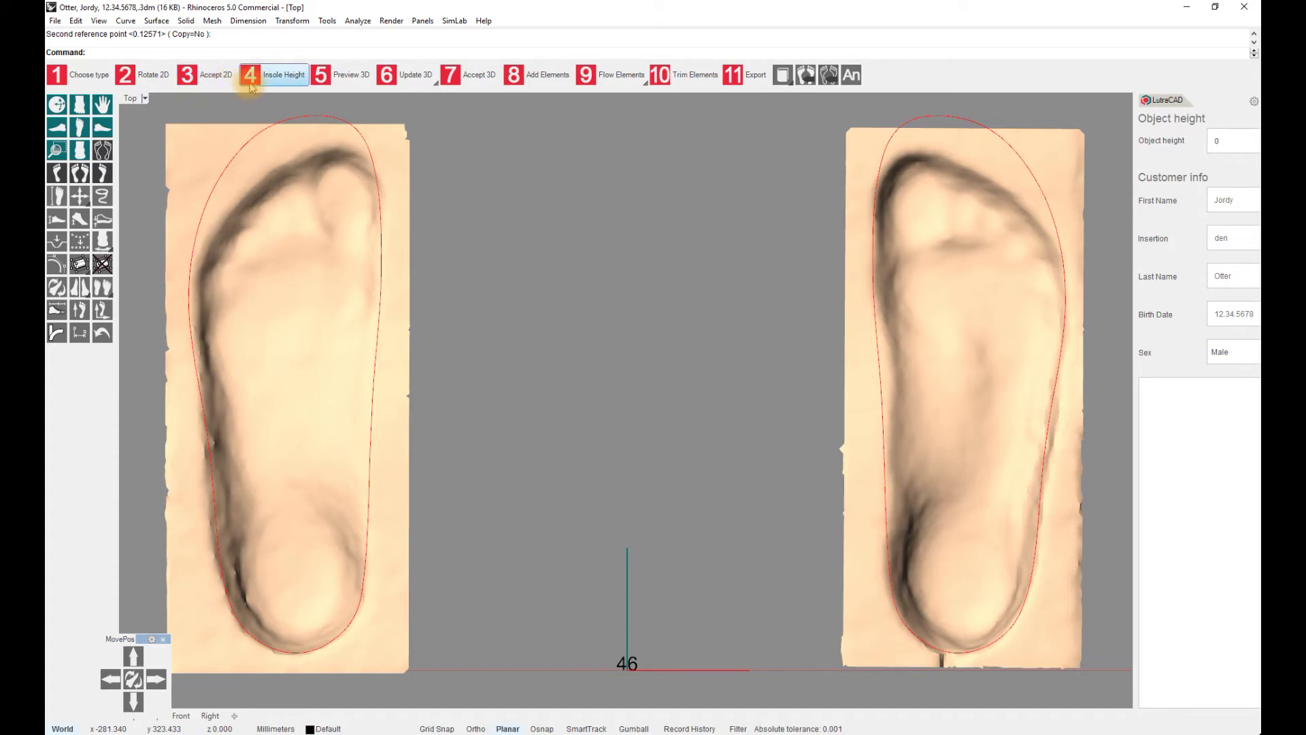
# Set the right insole height to 18 and the left to 22, then preview both in 3D
pyautogui.click(278, 81)
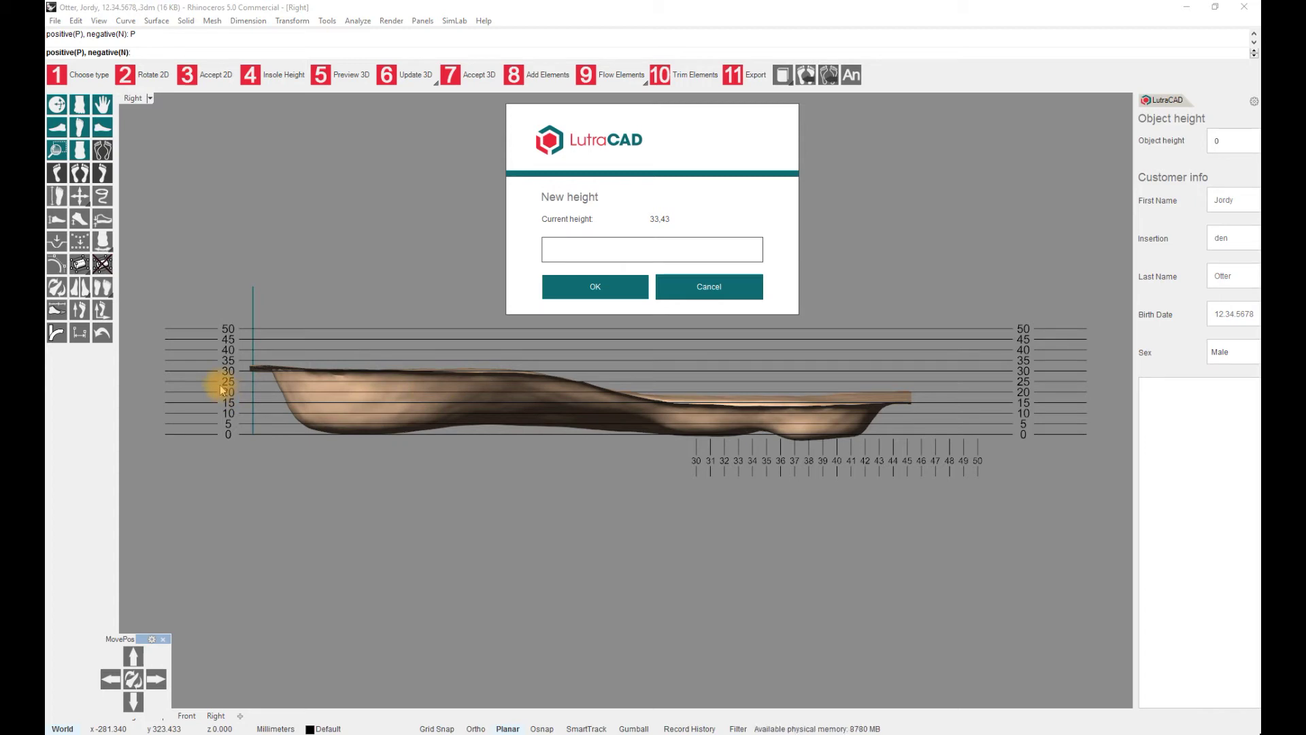
pyautogui.write('18')
pyautogui.press('Return')
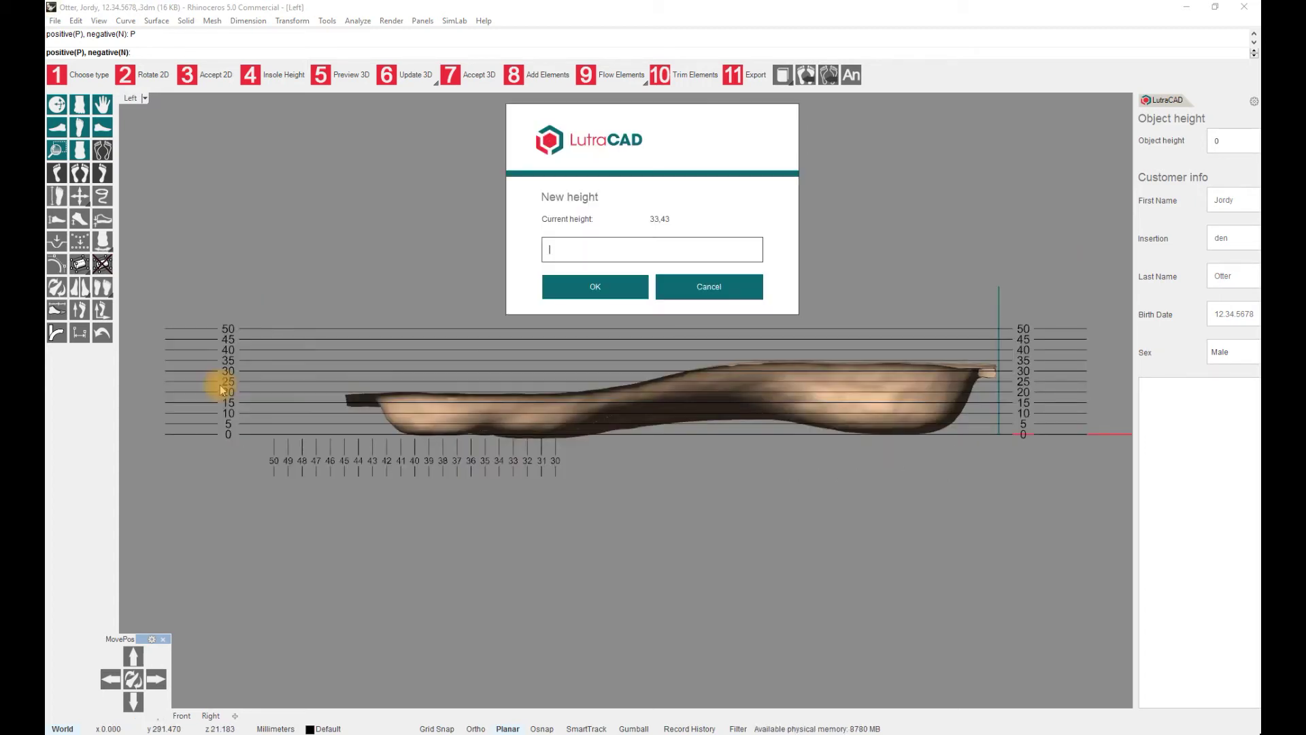
pyautogui.write('22')
pyautogui.press('Return')
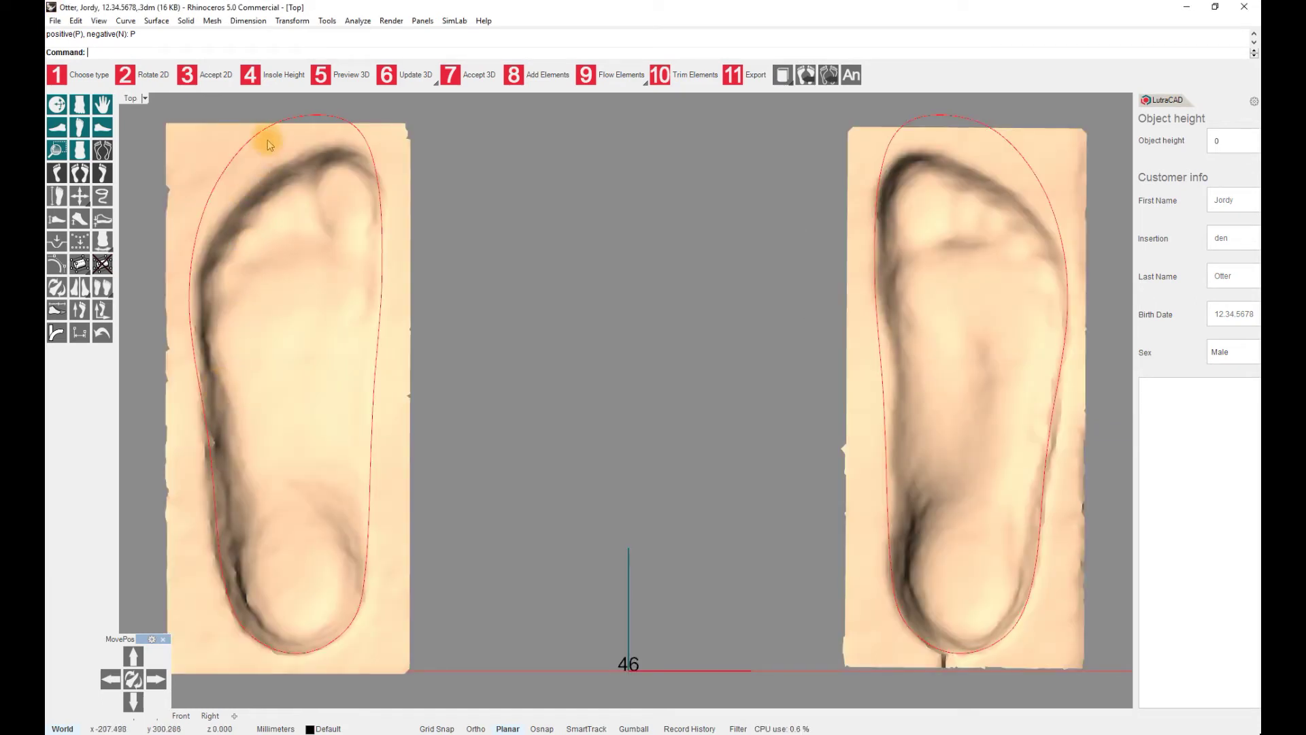
pyautogui.click(331, 85)
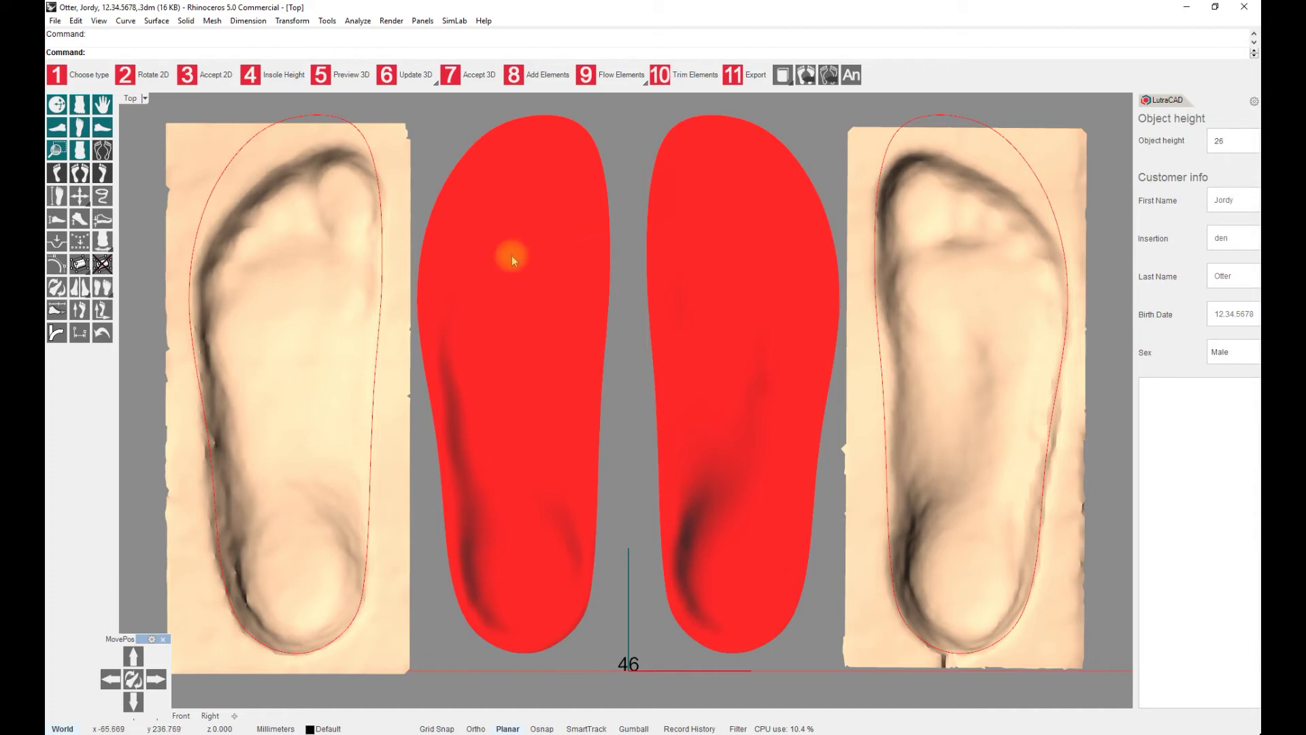
# Orbit around the red insole previews, then return to Top view
pyautogui.click(56, 105)
pyautogui.moveTo(772, 404); pyautogui.dragTo(484, 272)
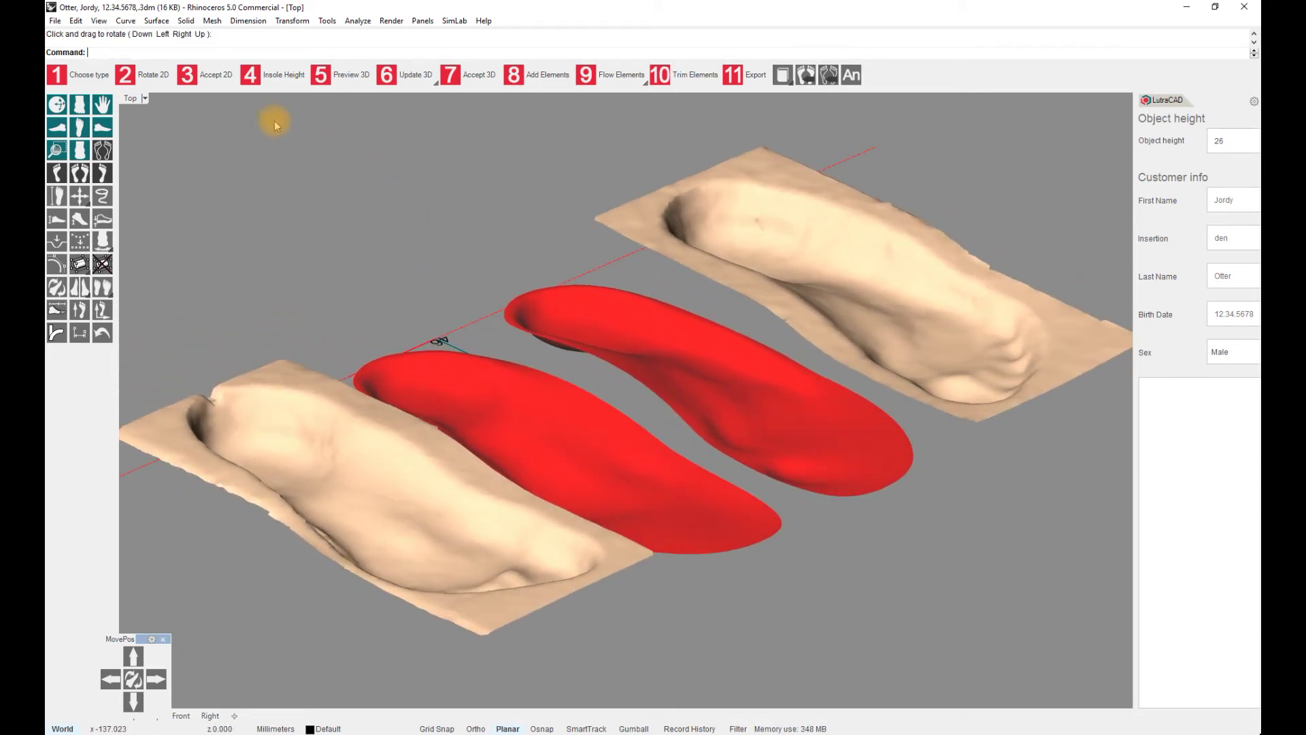
pyautogui.click(87, 131)
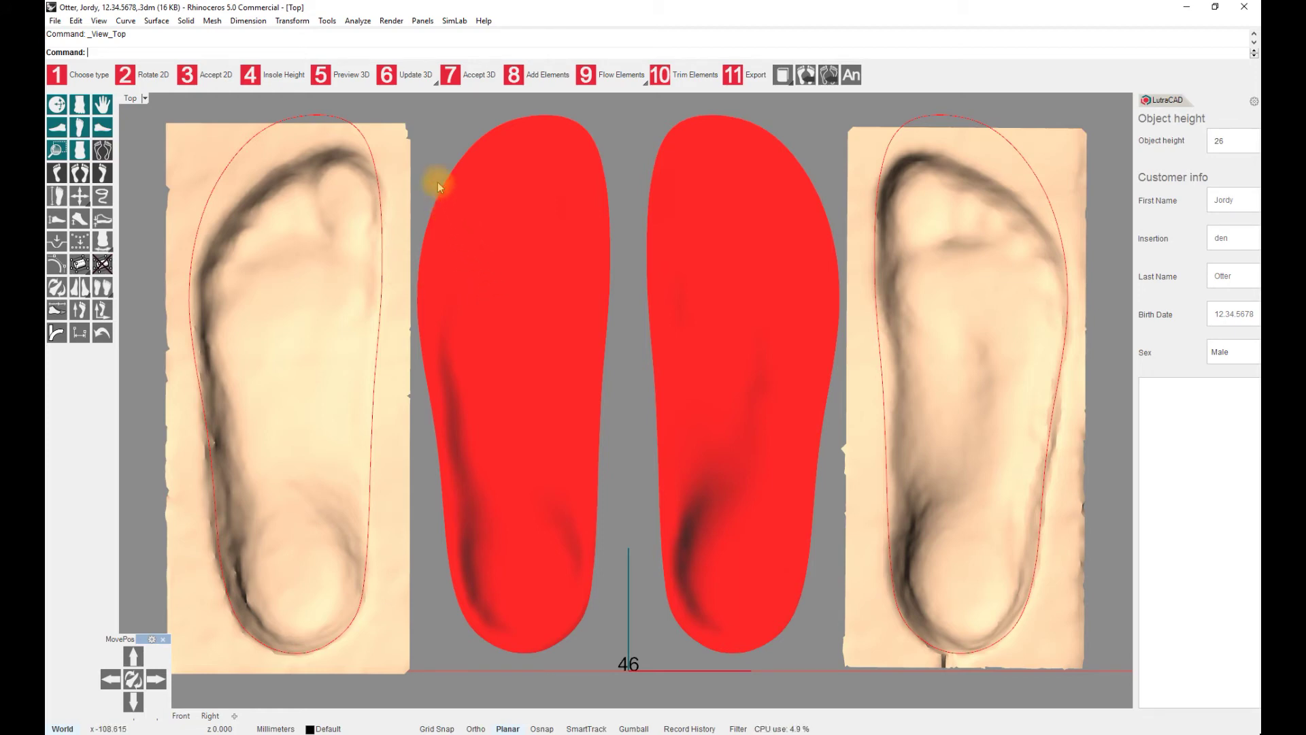
# Choose Accept 3D from the Update 3D options to build the white insole meshes
pyautogui.click(425, 81)
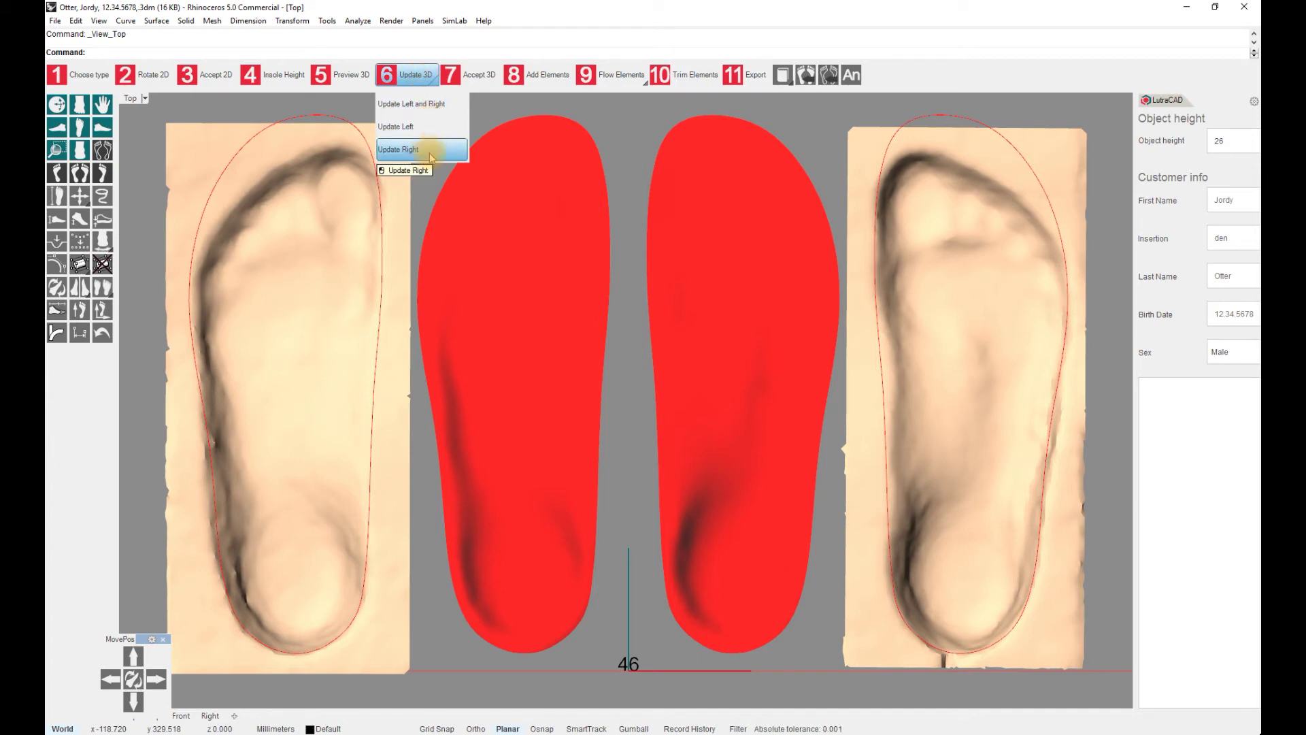
pyautogui.click(476, 79)
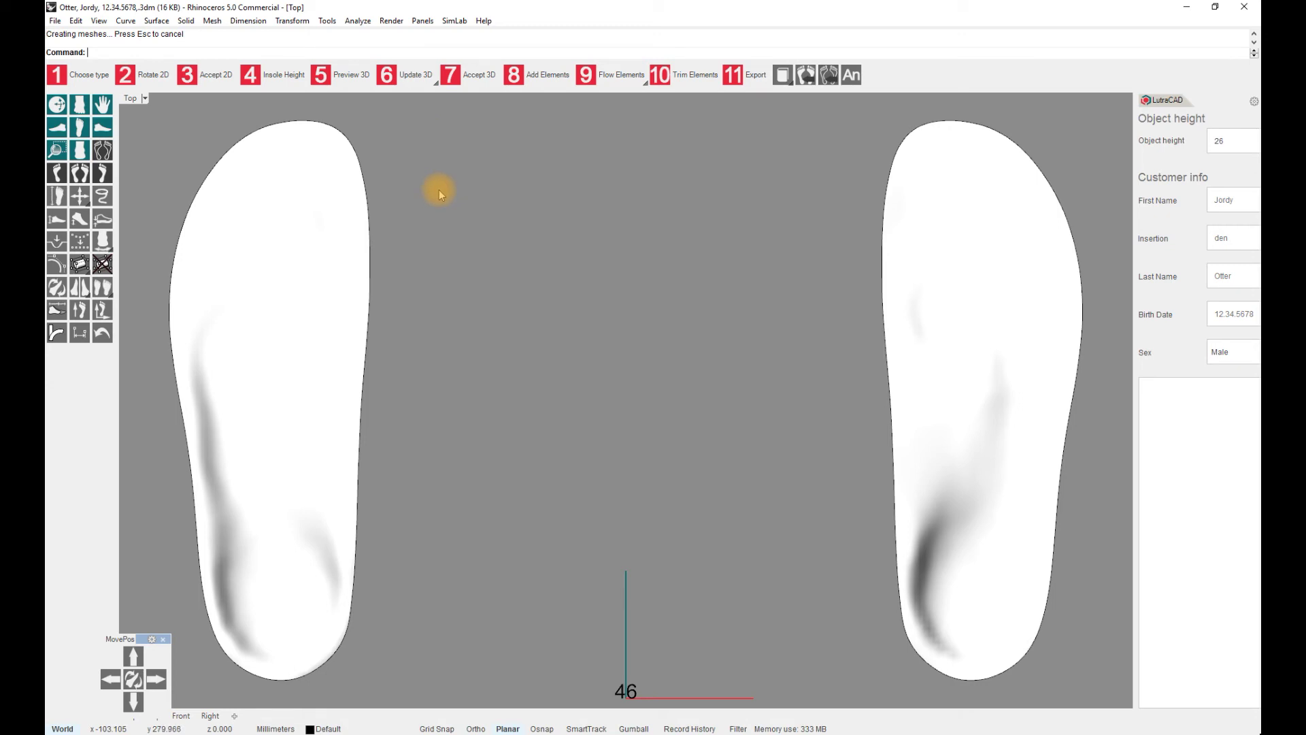
pyautogui.click(102, 151)
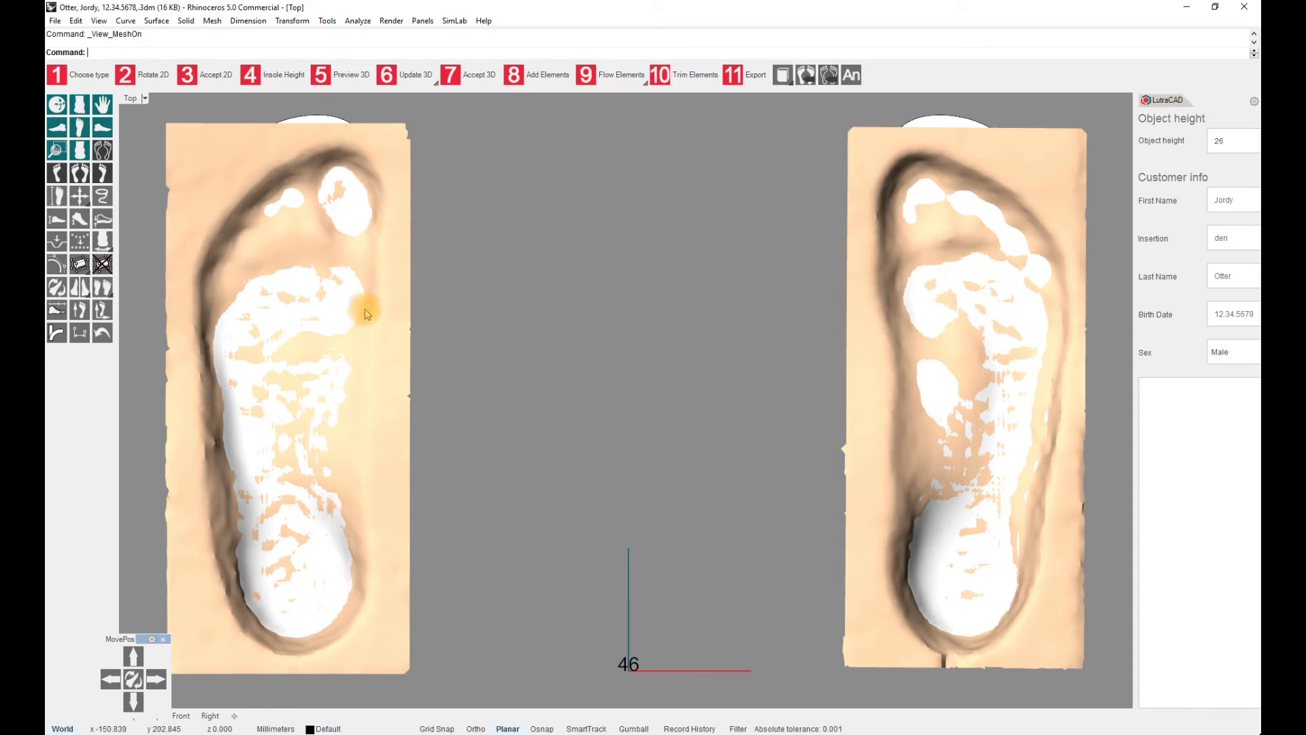
pyautogui.click(56, 104)
pyautogui.moveTo(584, 351); pyautogui.dragTo(316, 705)
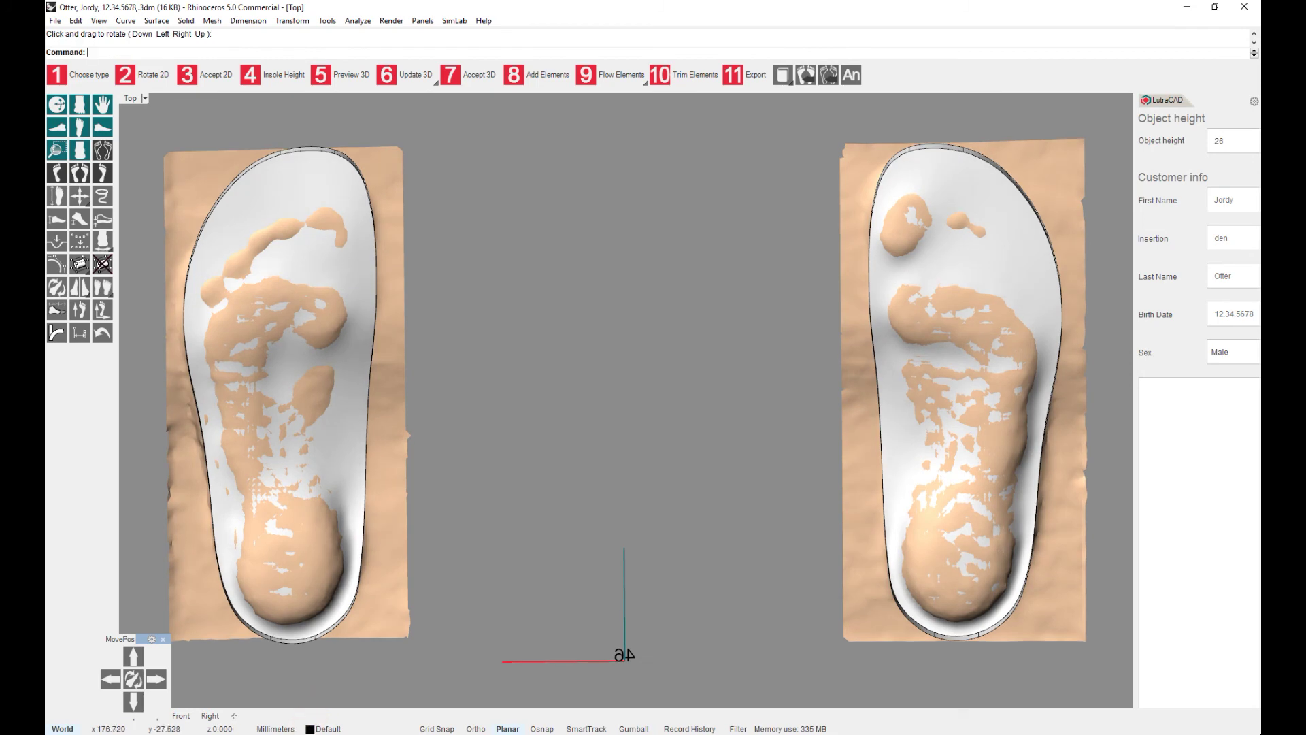
pyautogui.click(73, 136)
pyautogui.click(103, 148)
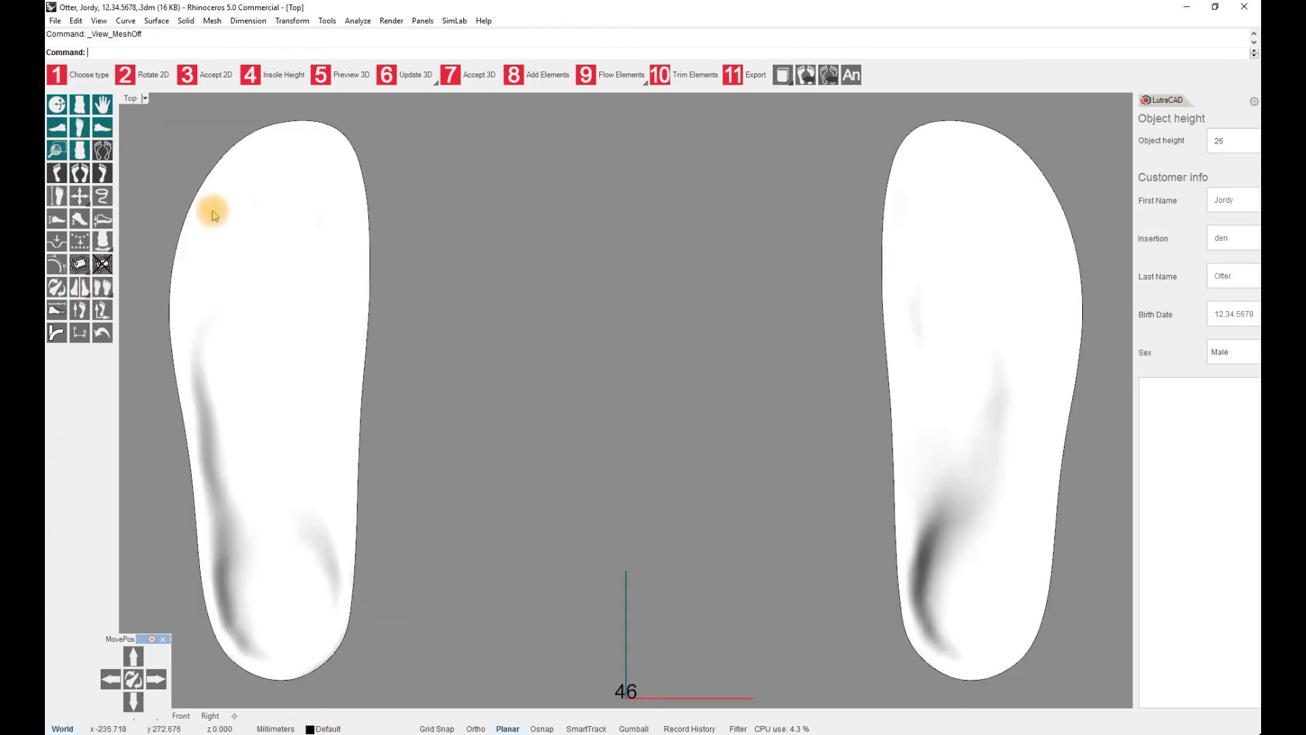
pyautogui.moveTo(920, 560); pyautogui.dragTo(620, 417, button='right')
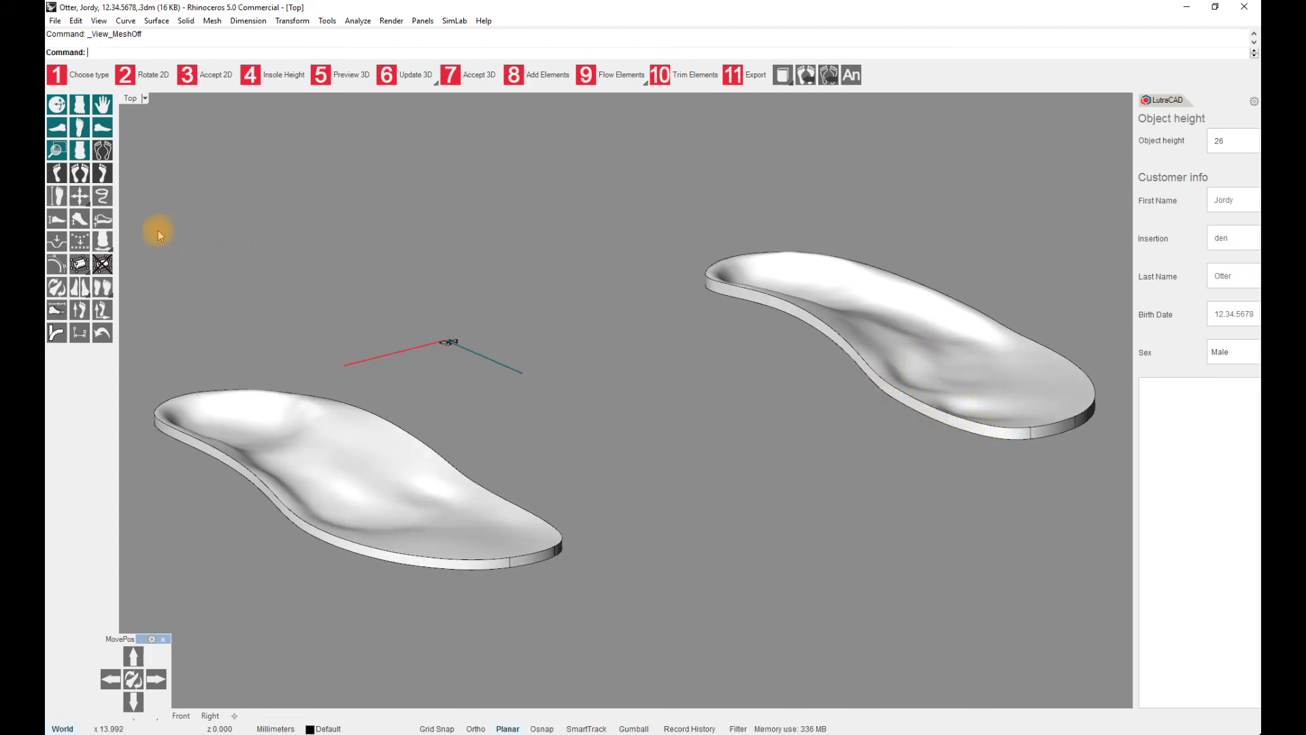
pyautogui.click(80, 242)
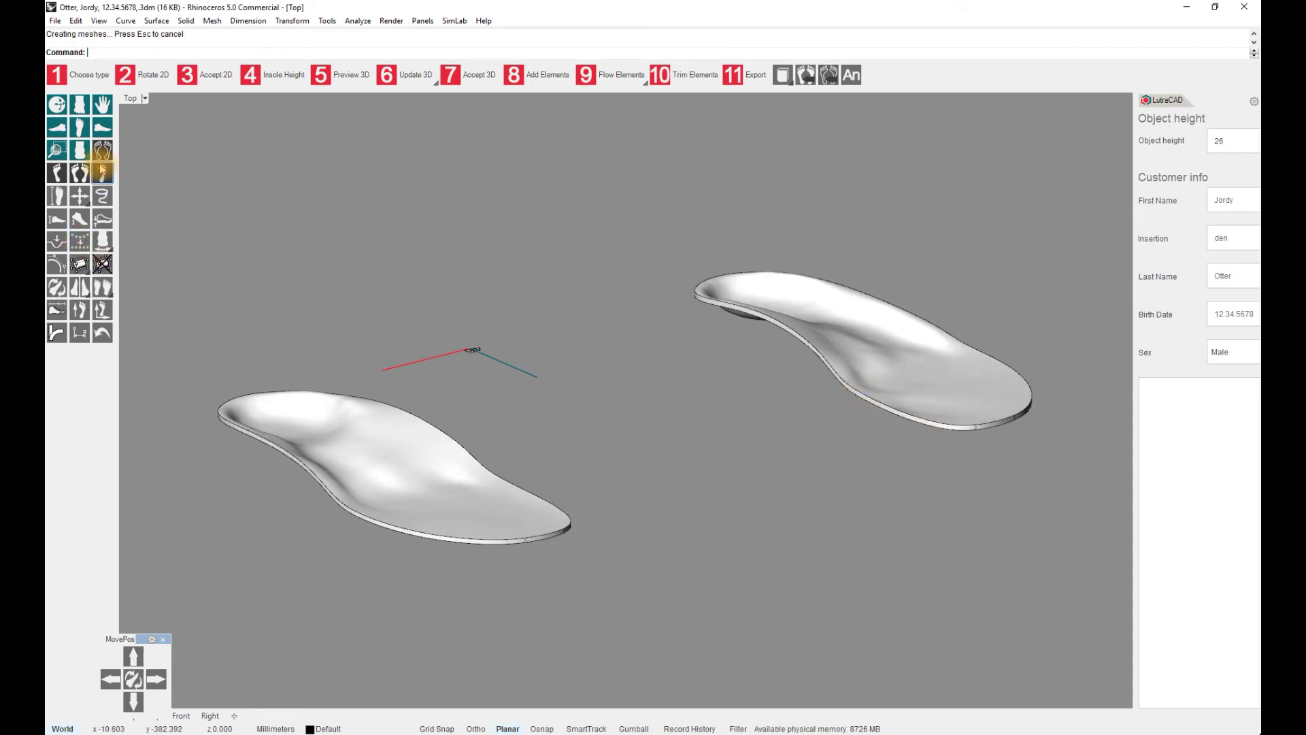
pyautogui.click(79, 127)
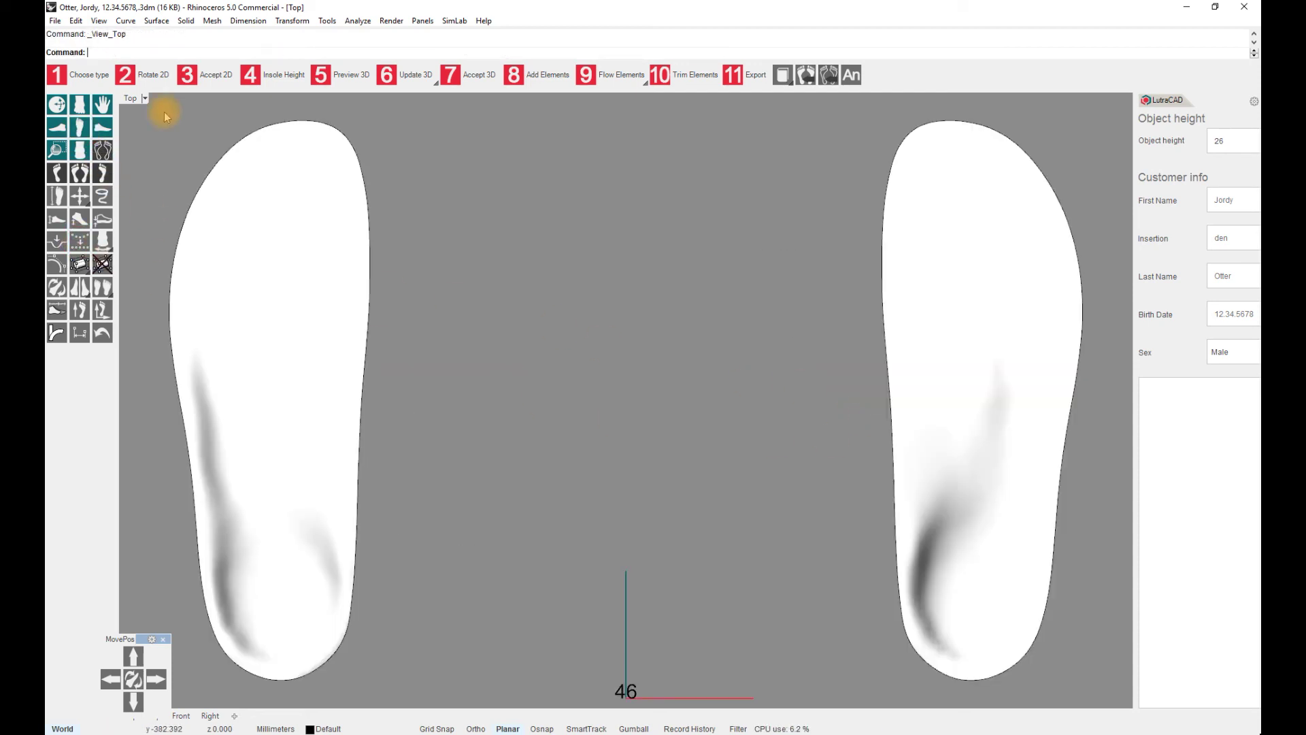
# Add Metatarsal Pad 1 from the Elements list to both insoles and view them from the side
pyautogui.click(536, 82)
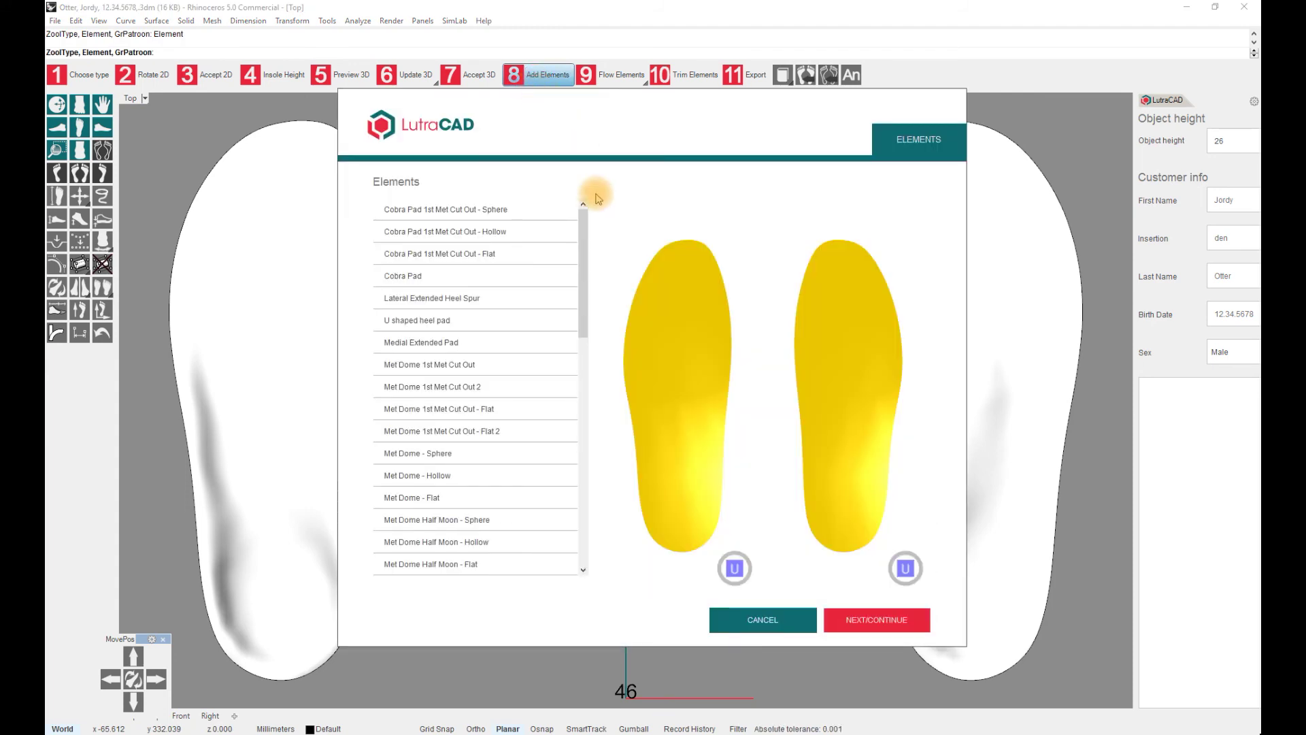
pyautogui.scroll(-5, 495, 451)
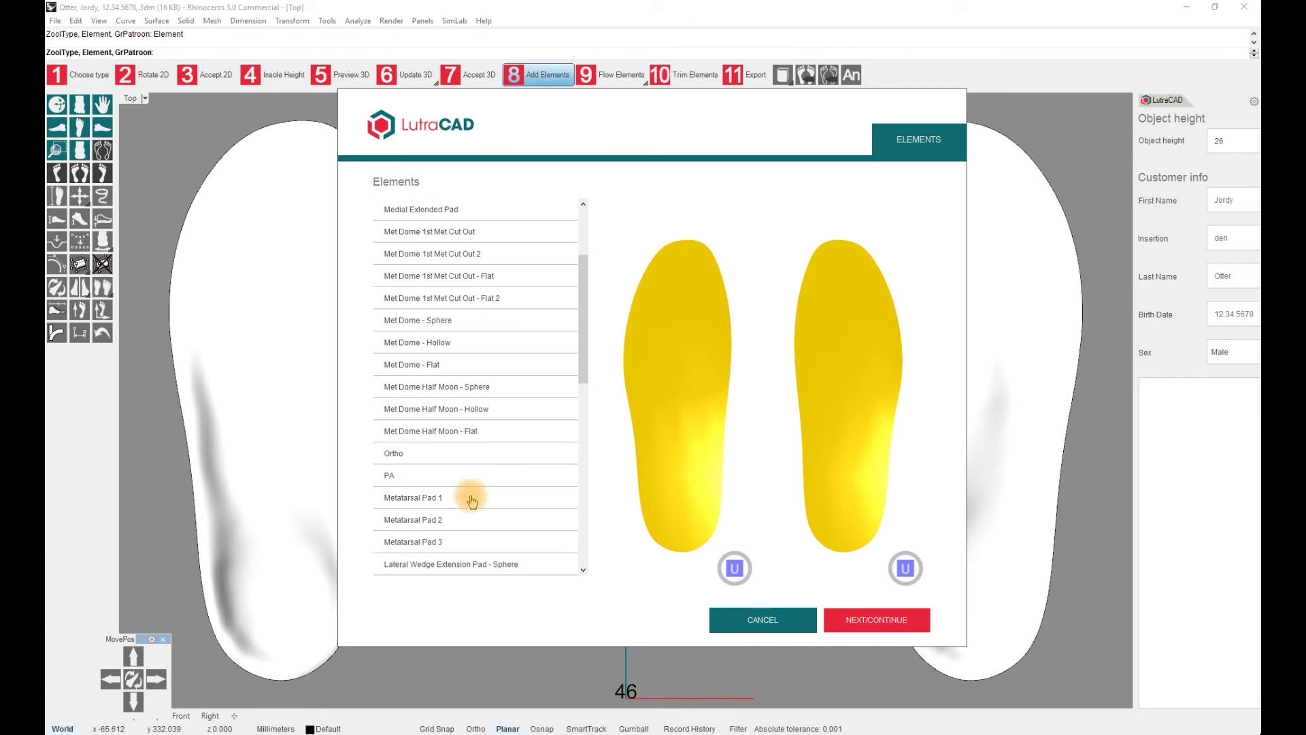
pyautogui.click(468, 497)
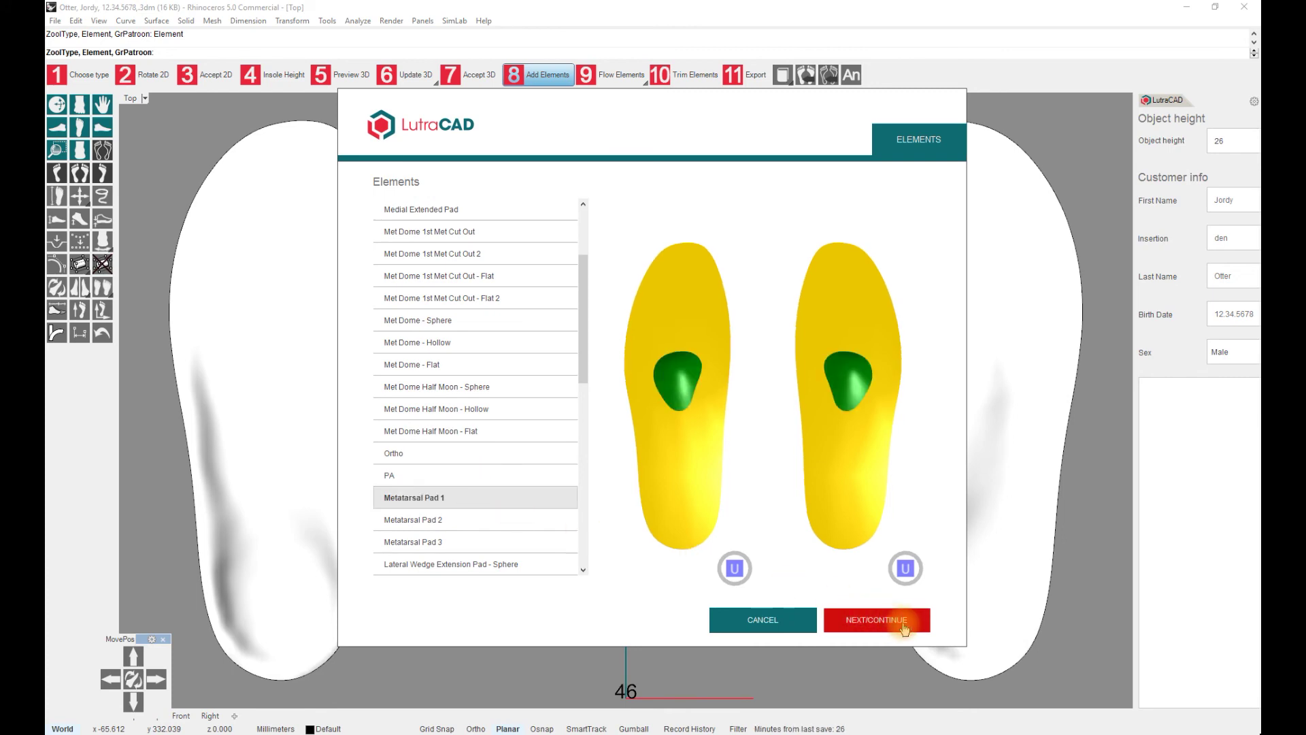
pyautogui.click(878, 619)
pyautogui.moveTo(700, 472); pyautogui.dragTo(475, 292, button='right')
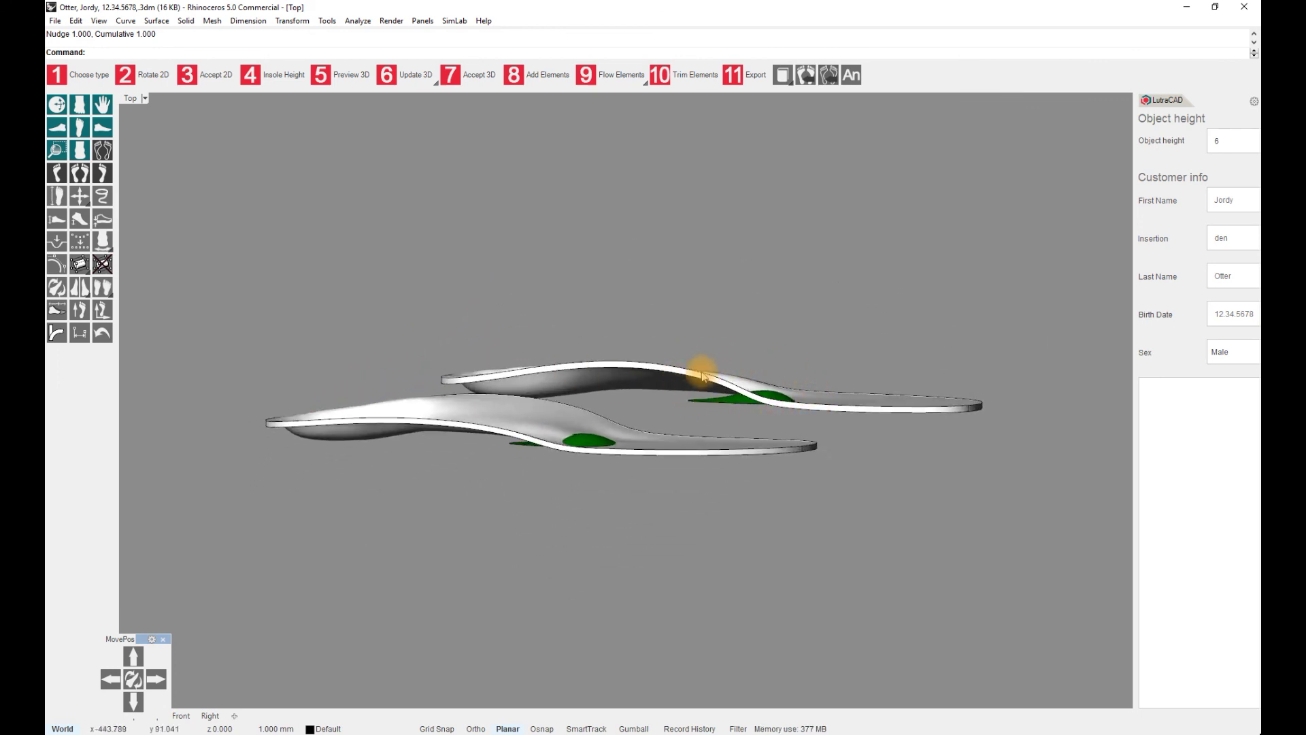
# Flow the picked metatarsal pads onto the insole surfaces and orbit to check them
pyautogui.click(606, 75)
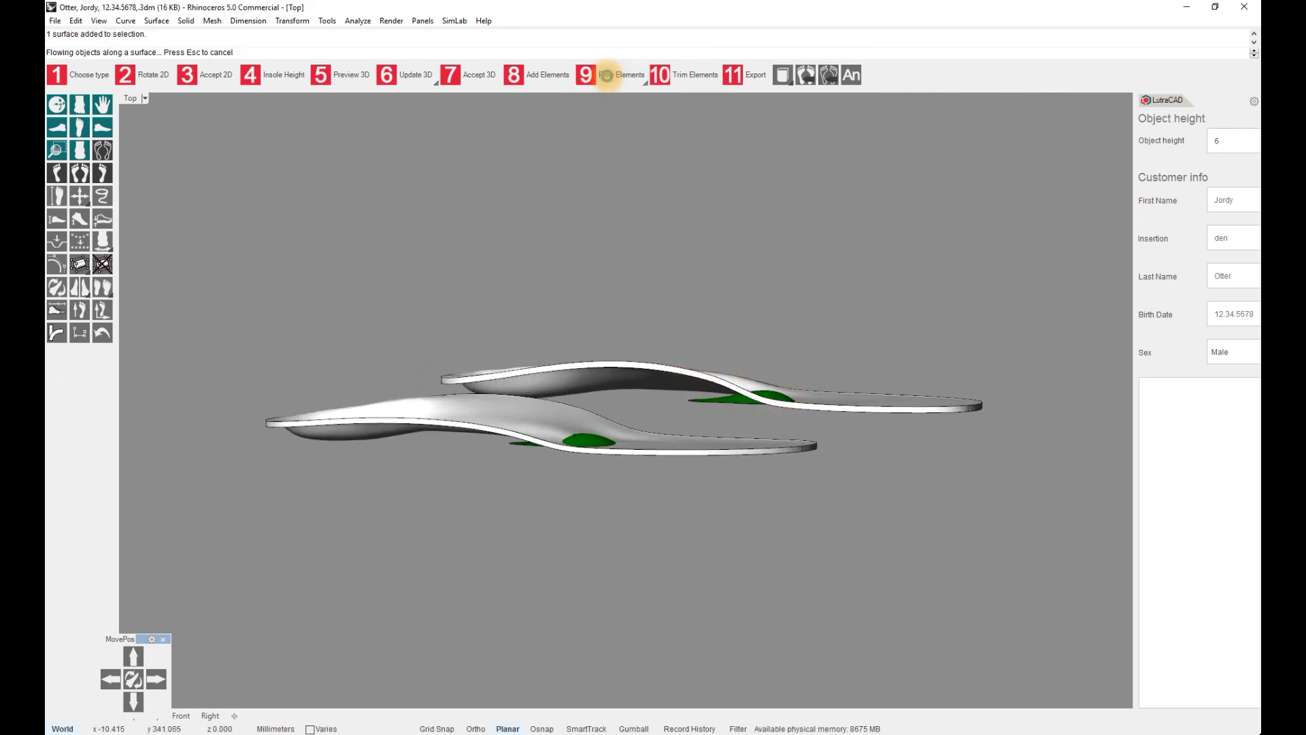
pyautogui.click(251, 371)
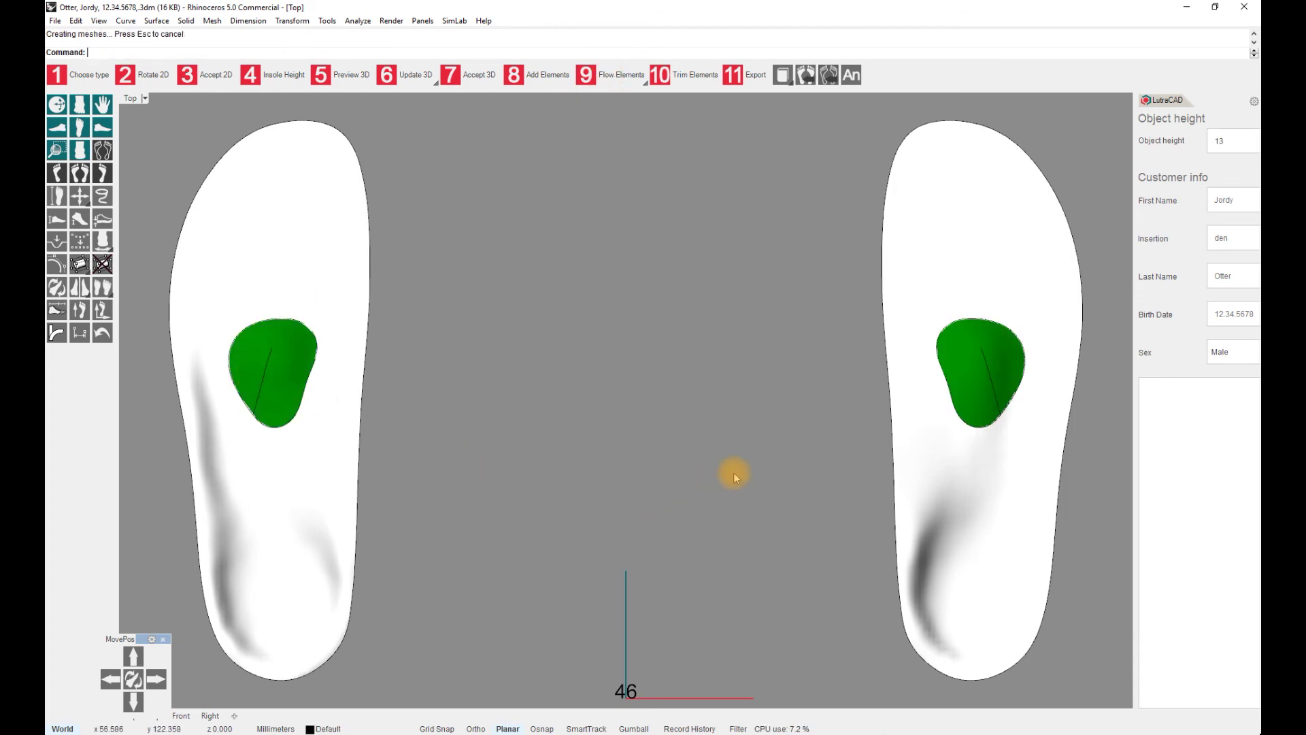
pyautogui.moveTo(749, 469); pyautogui.dragTo(420, 320, button='right')
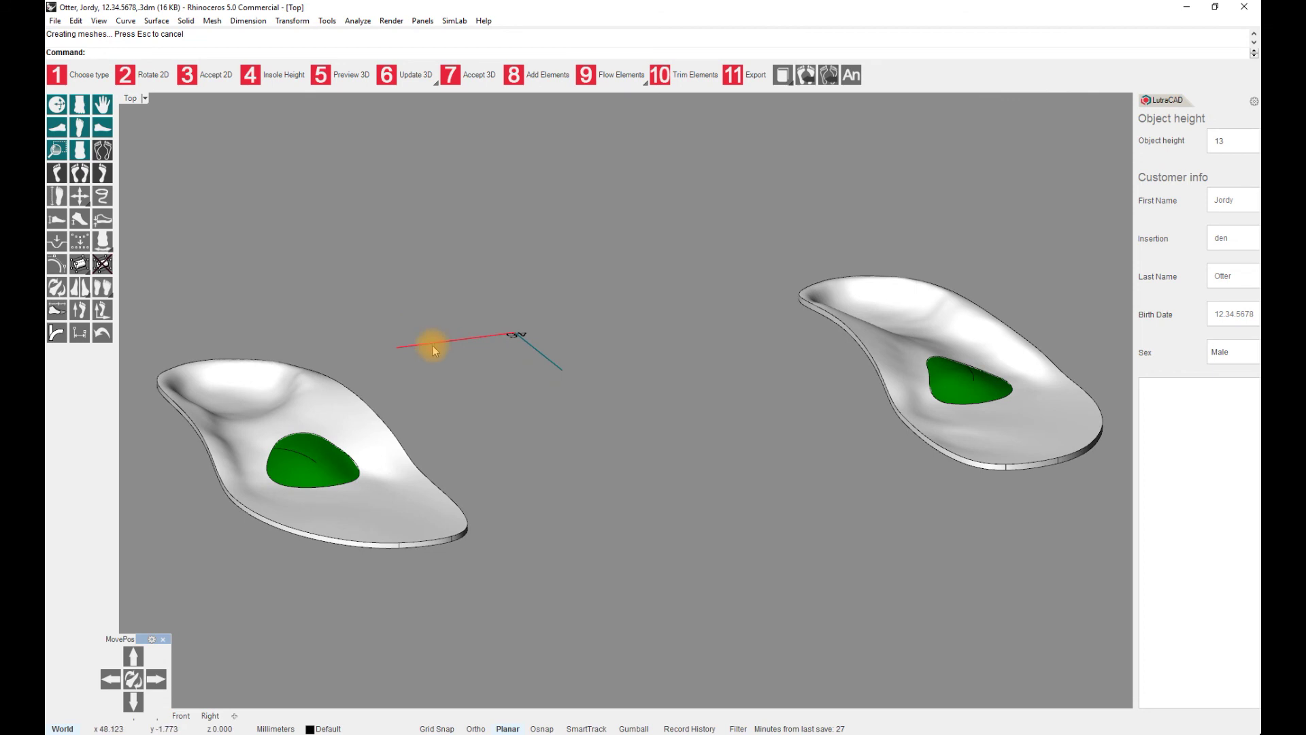